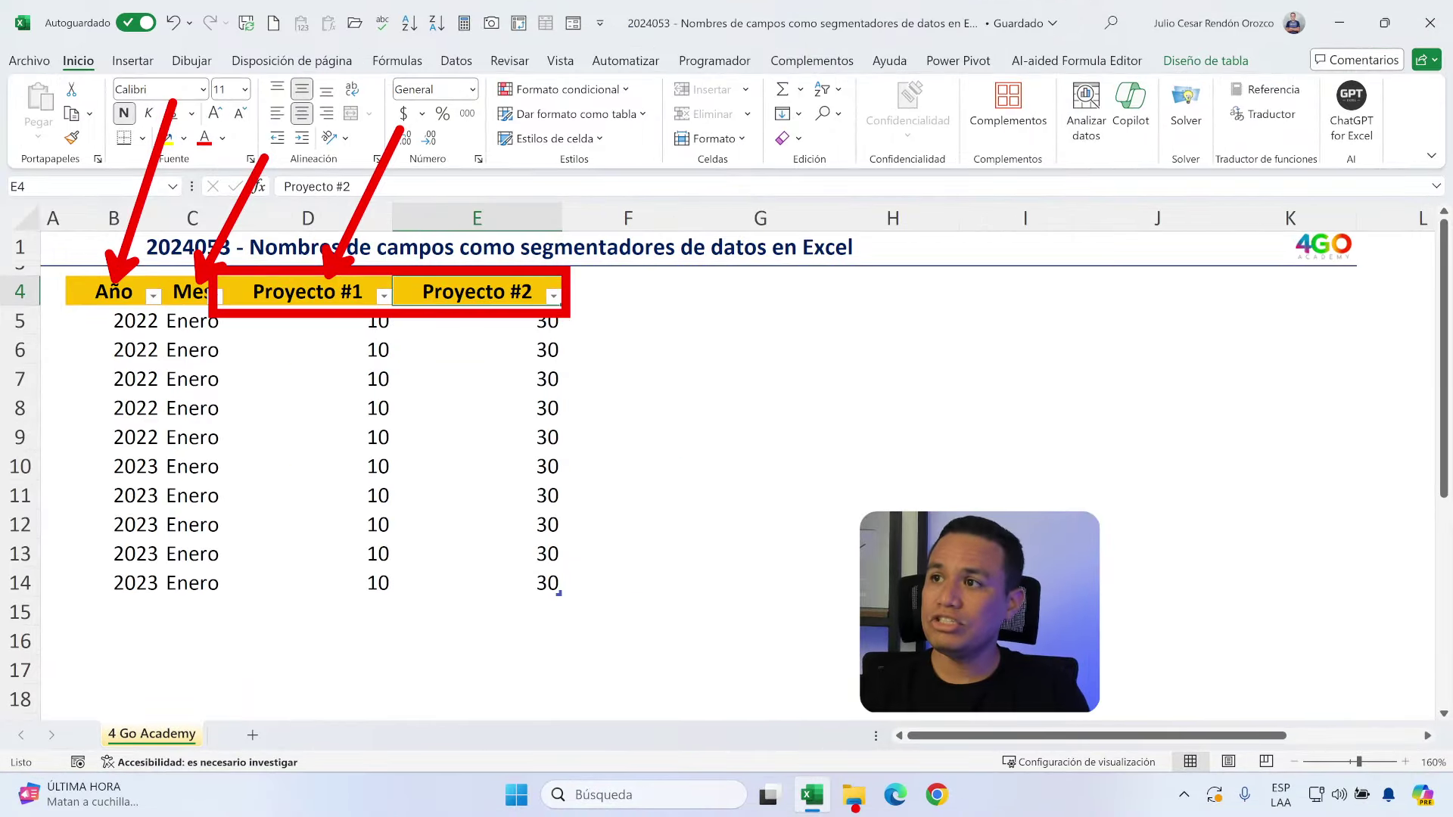
Step: Select cell E7 in the Año/Mes/Proyecto table and bring up the Insertar ribbon
left_click(421, 381)
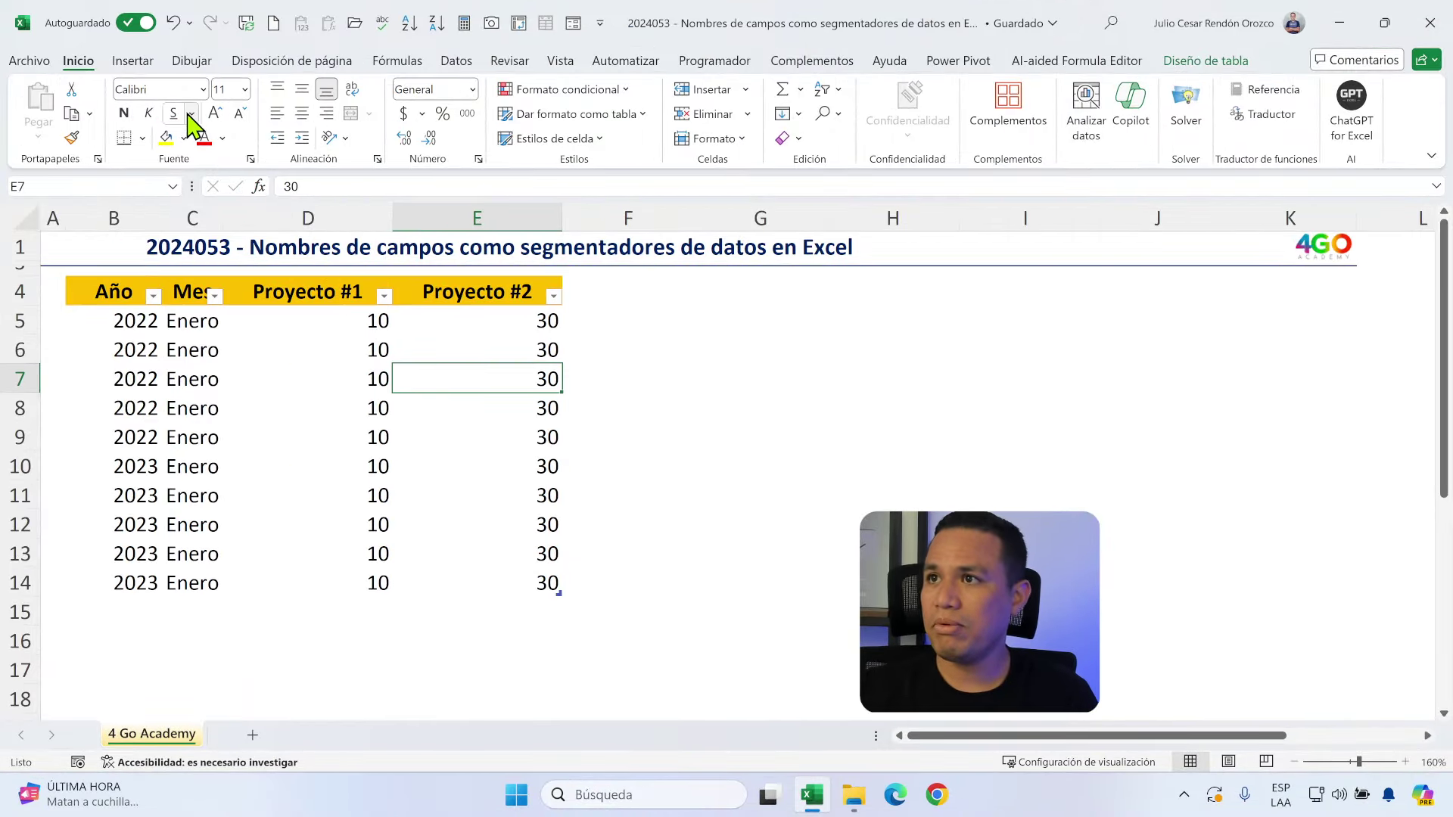
left_click(127, 61)
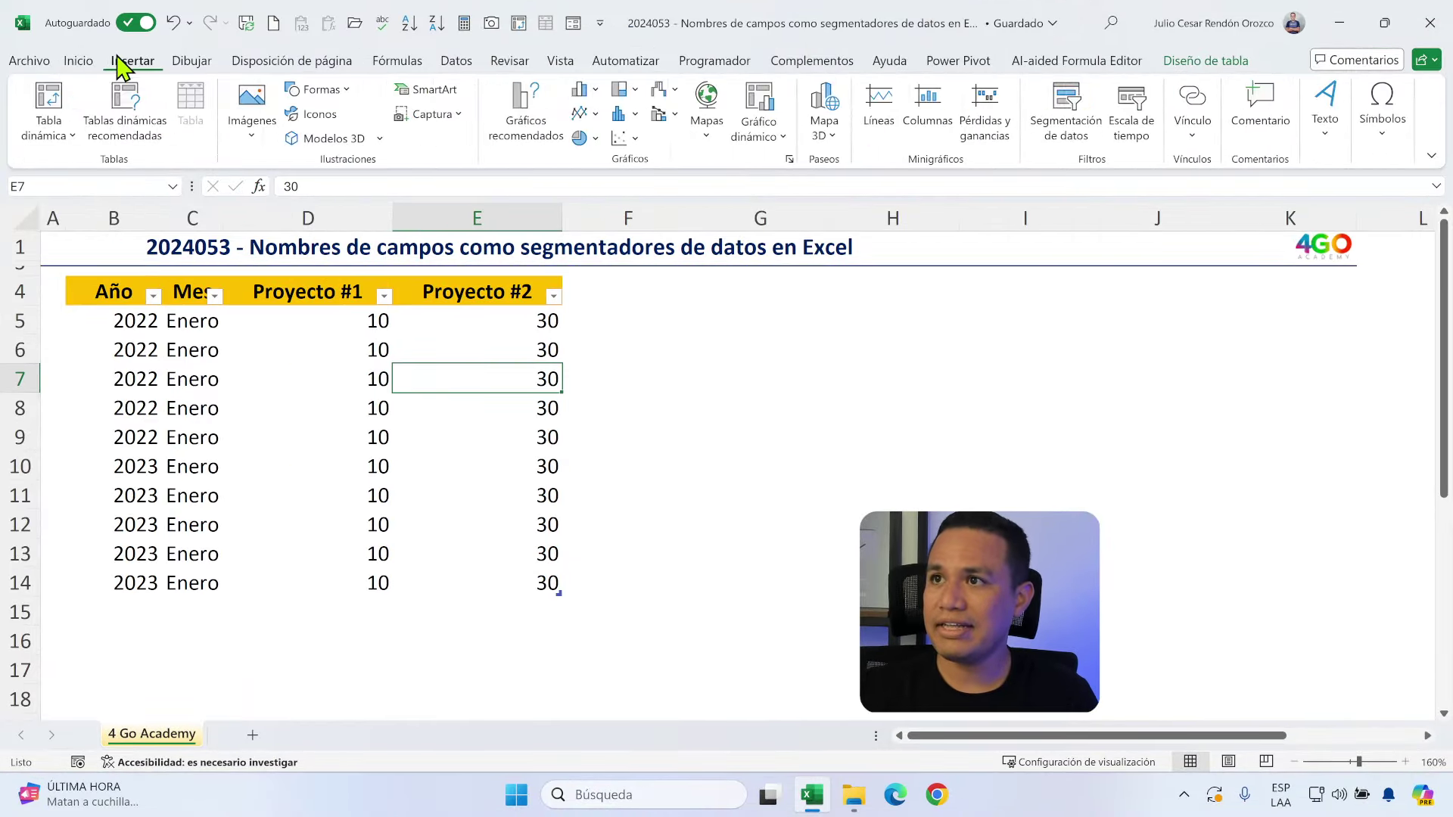
Step: Insert a PivotTable from Tabla1 on the existing worksheet at cell G4
left_click(50, 106)
left_click(864, 502)
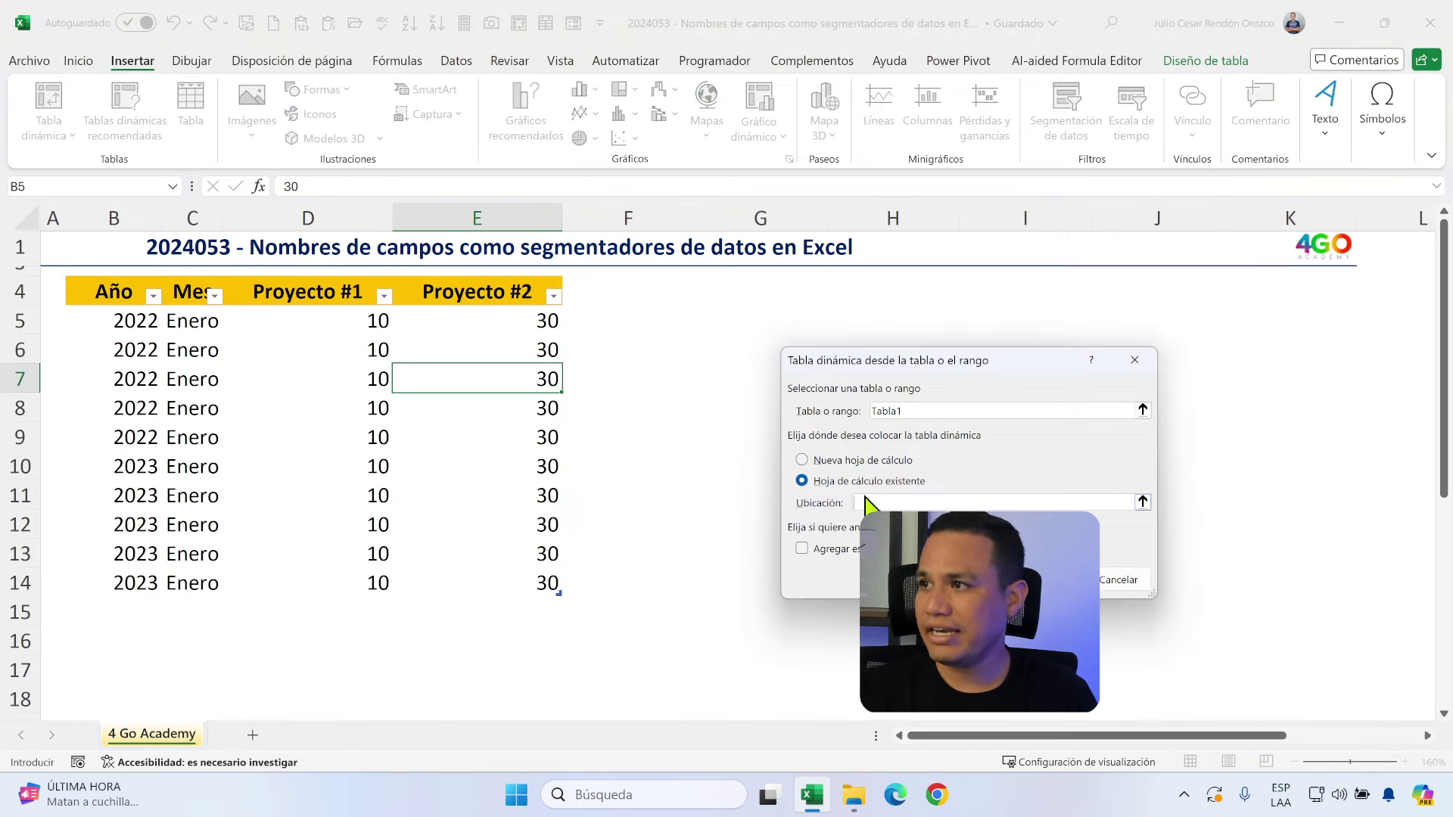
left_click(747, 302)
key("Return")
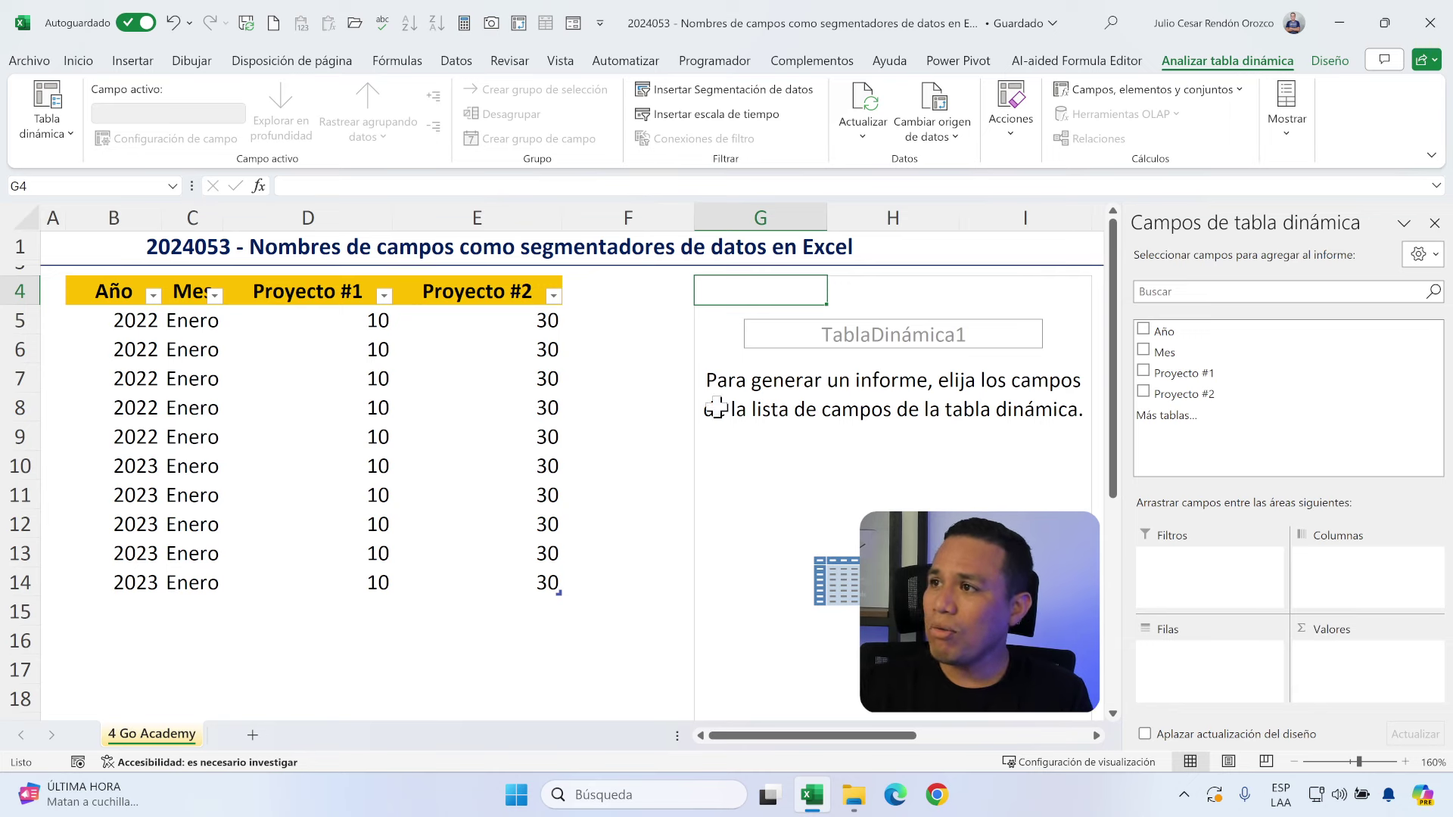
Step: Add Proyecto #1 and Proyecto #2 to Valores (totals 100 and 300) and compare with the source values
scroll(758, 366, "down", 3, "ctrl")
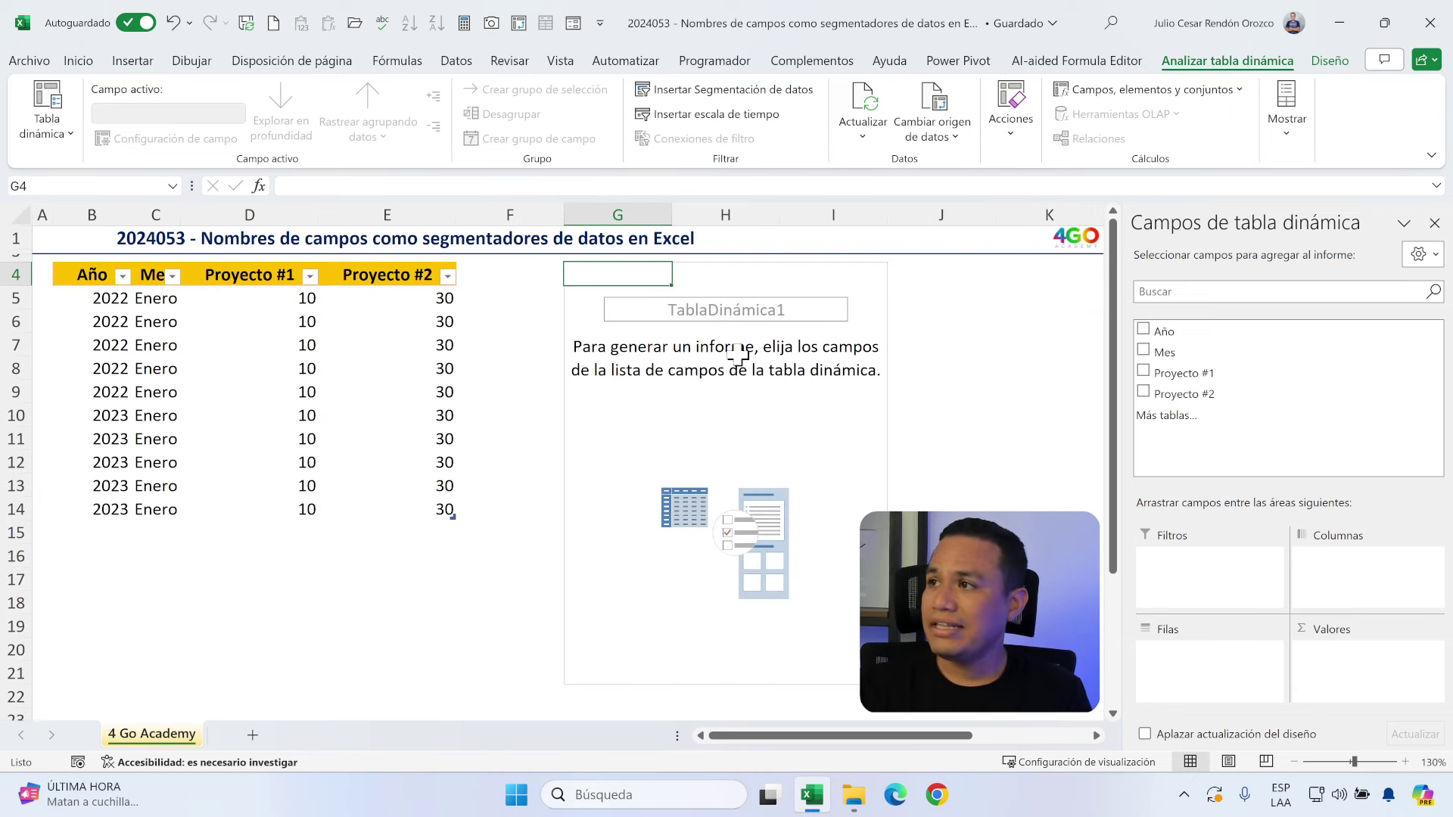
mouse_move(1183, 373)
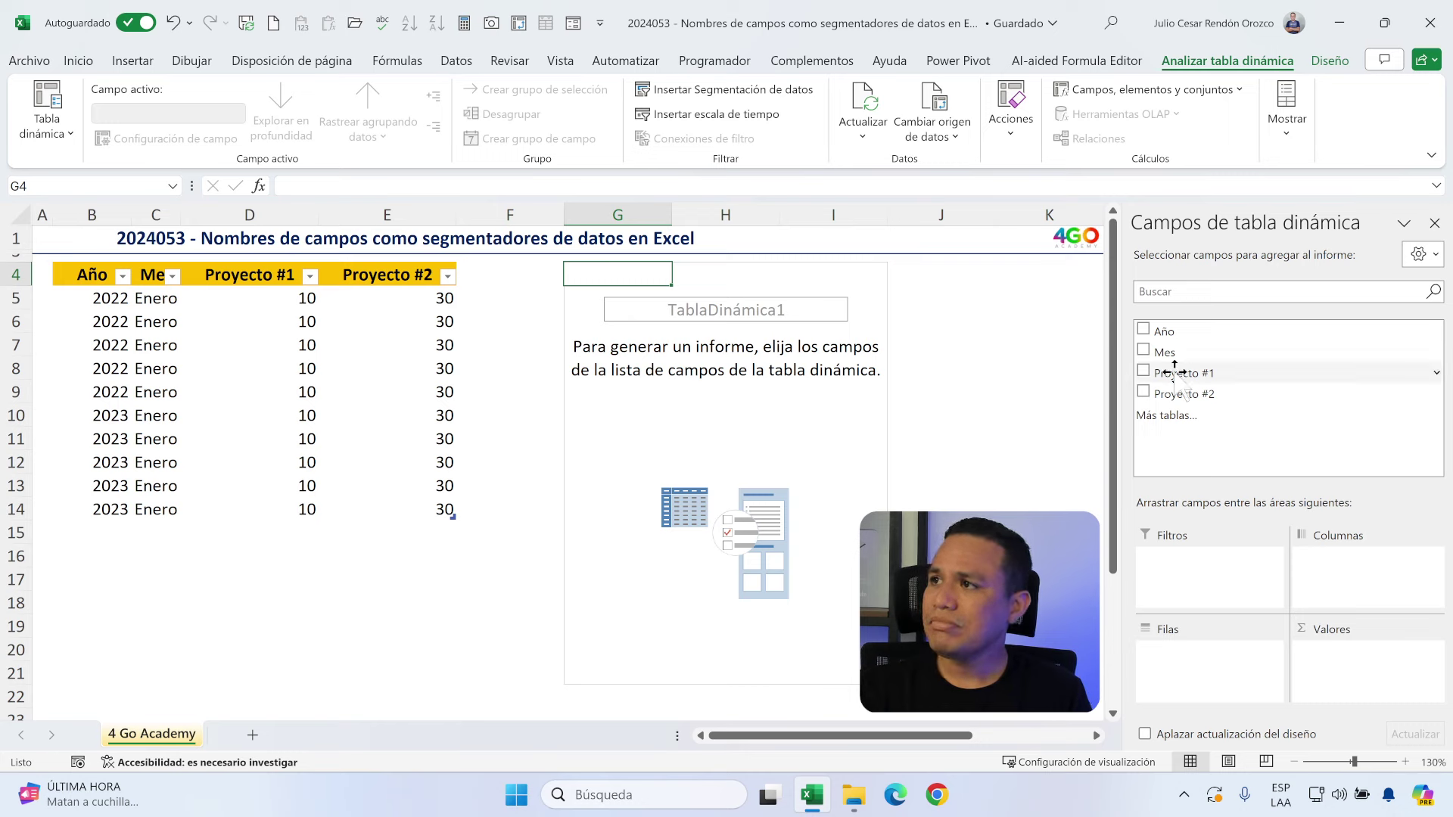
mouse_move(1187, 372)
left_mouse_down()
mouse_move(1331, 658)
mouse_move(1368, 685)
left_mouse_up()
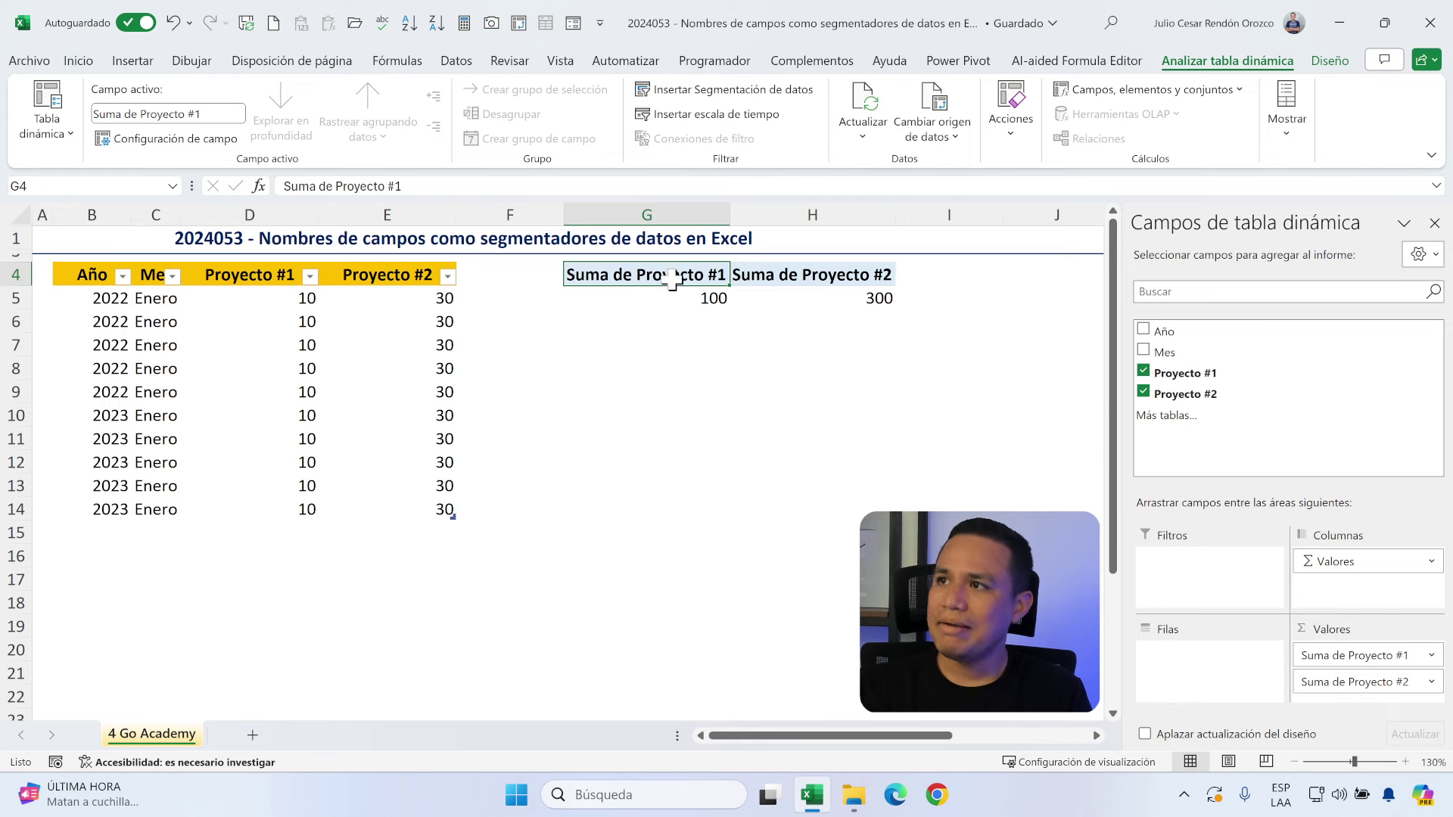
left_click_drag(672, 280, 805, 303)
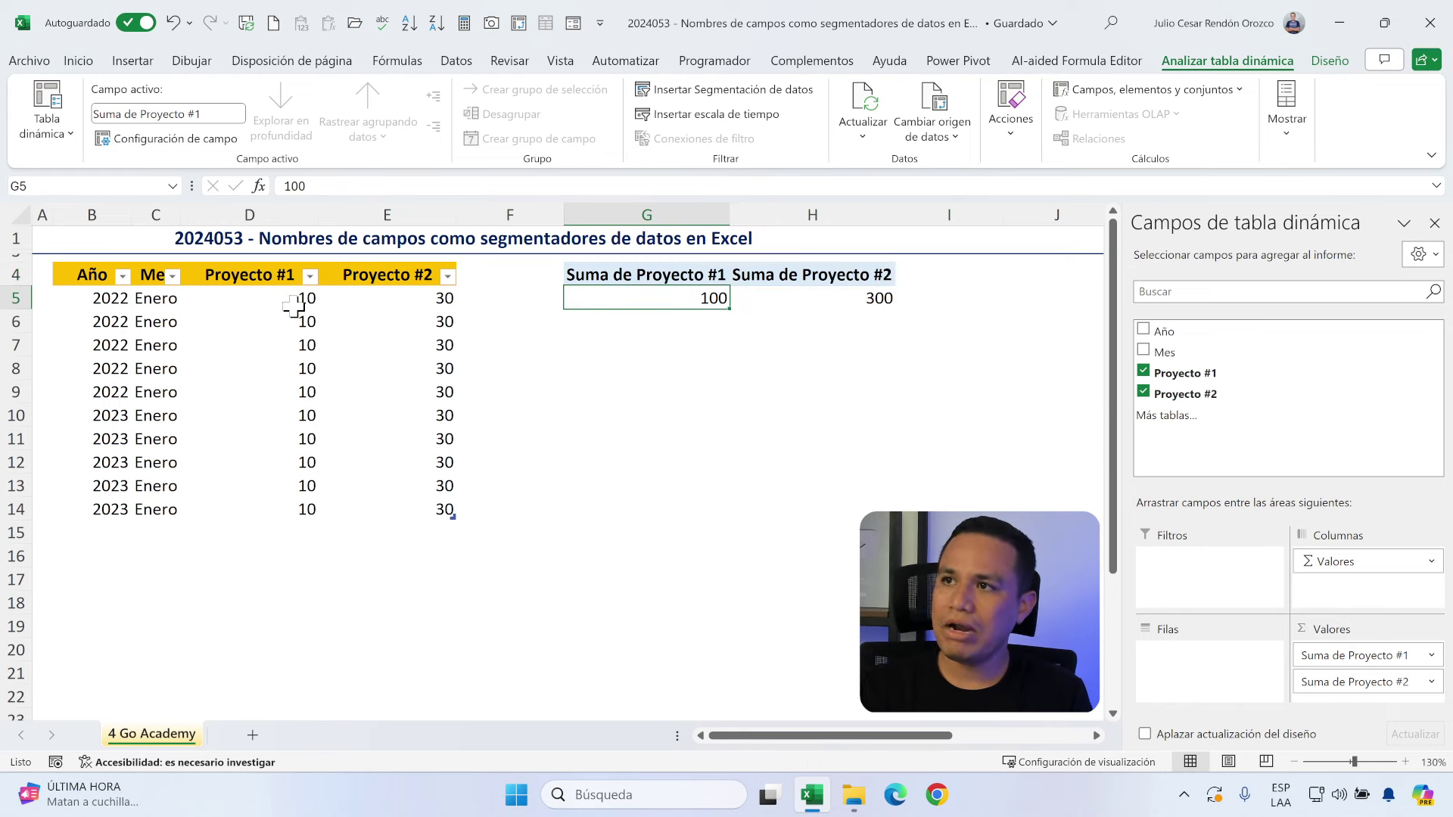
left_click_drag(303, 299, 427, 509)
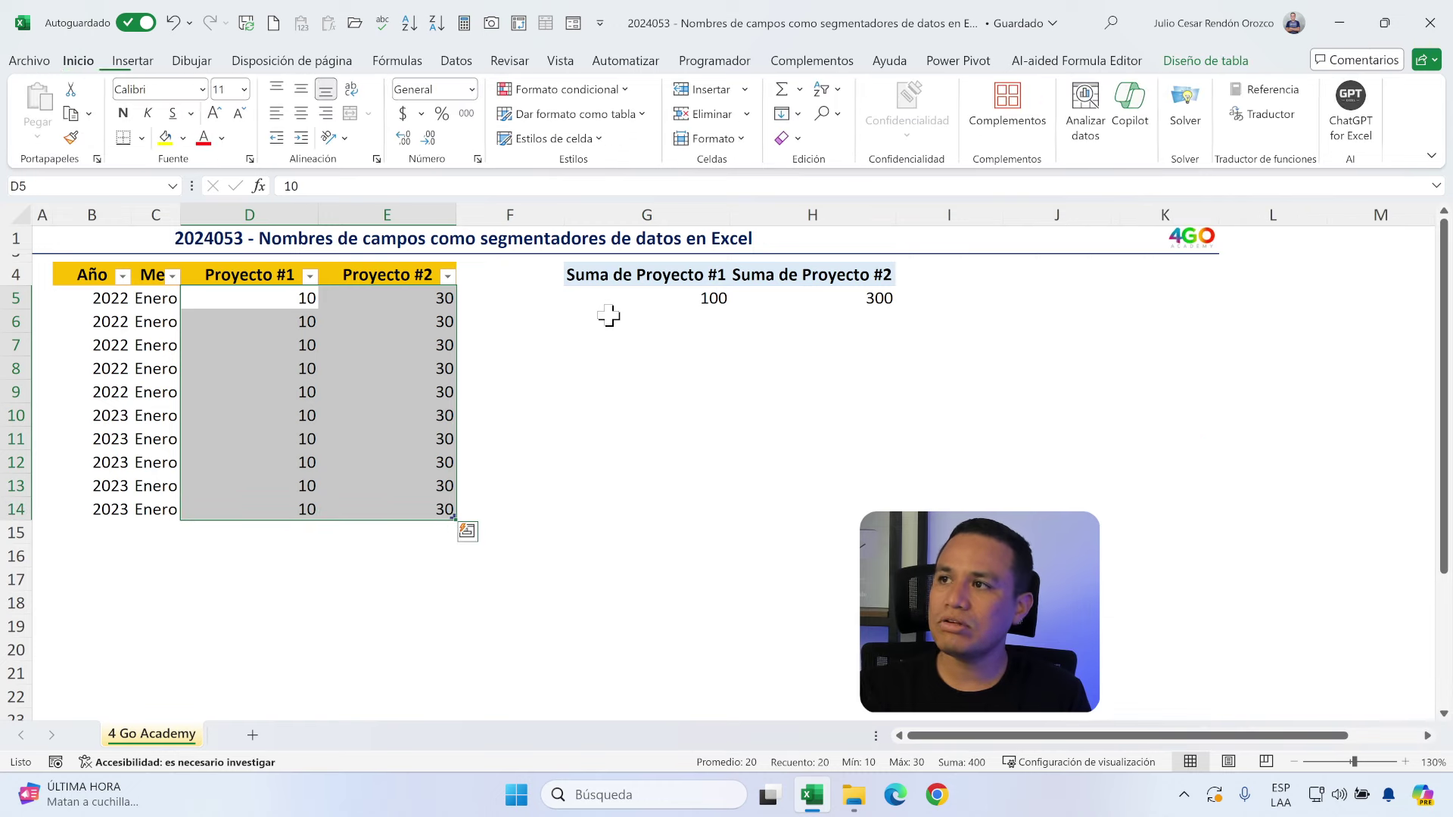
left_click(667, 297)
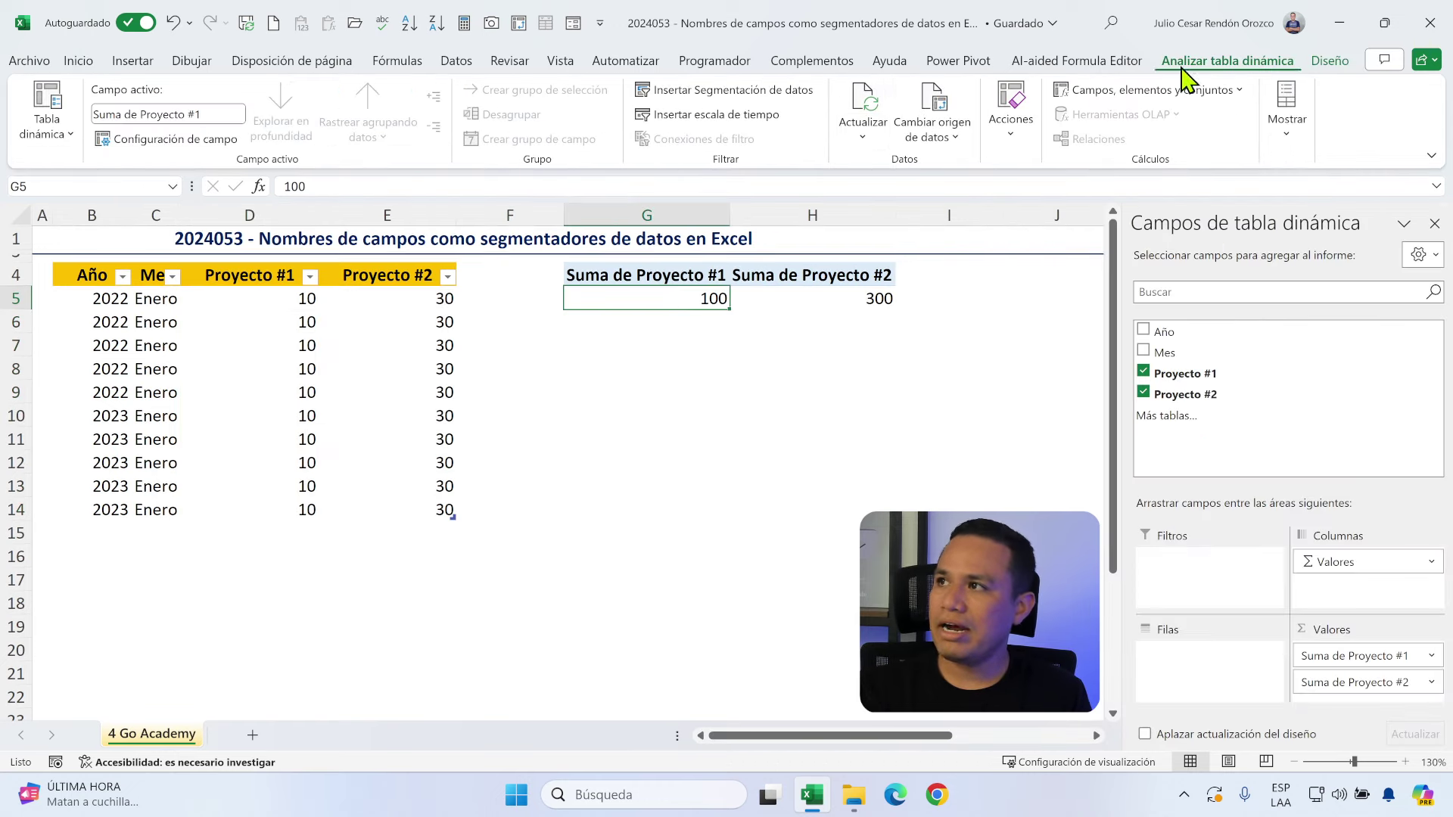
Step: Try Insertar Segmentación de datos, cancel it, and reselect a cell inside the data table
left_click(647, 93)
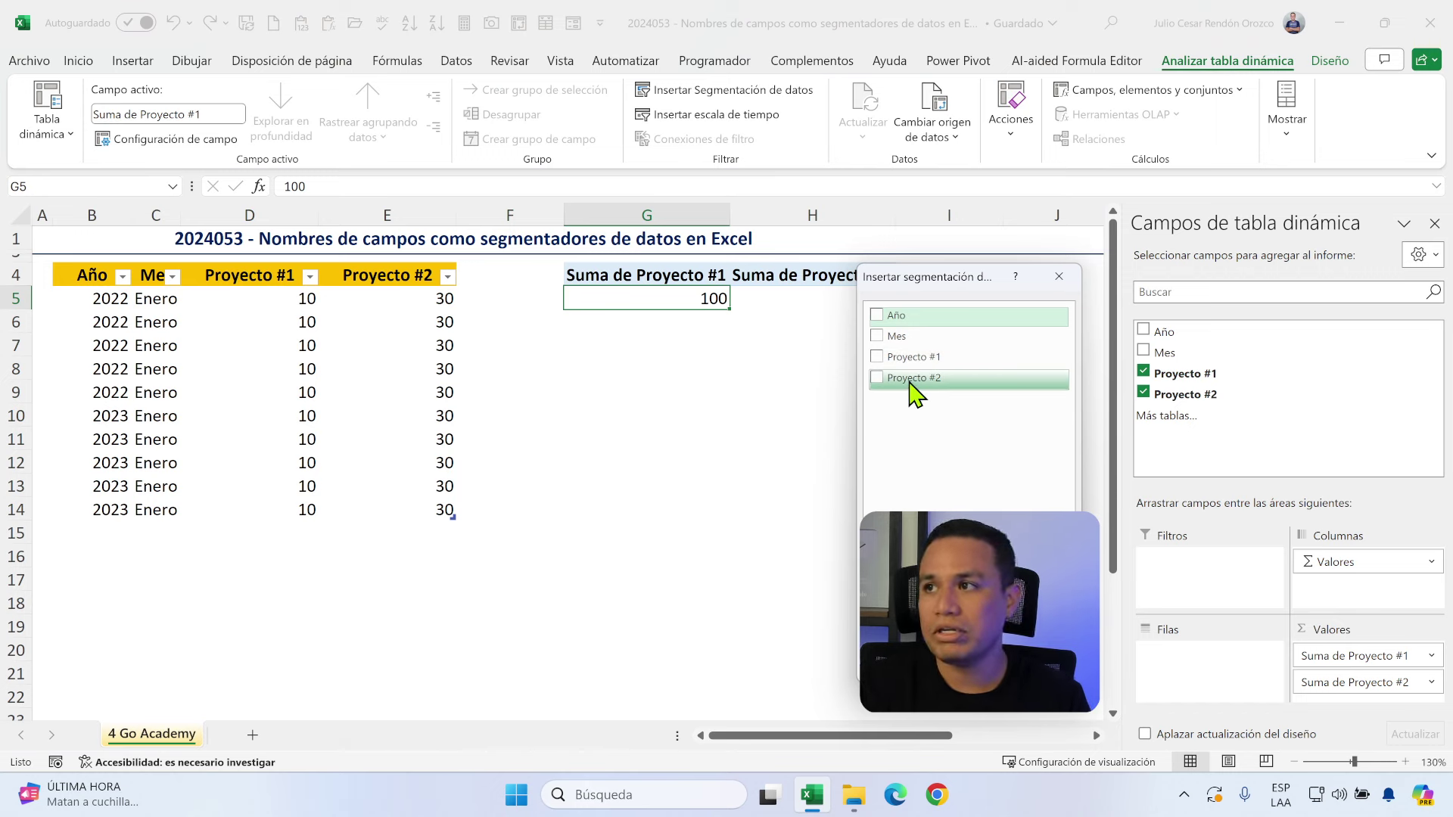
key("Escape")
left_click(665, 371)
left_click(325, 368)
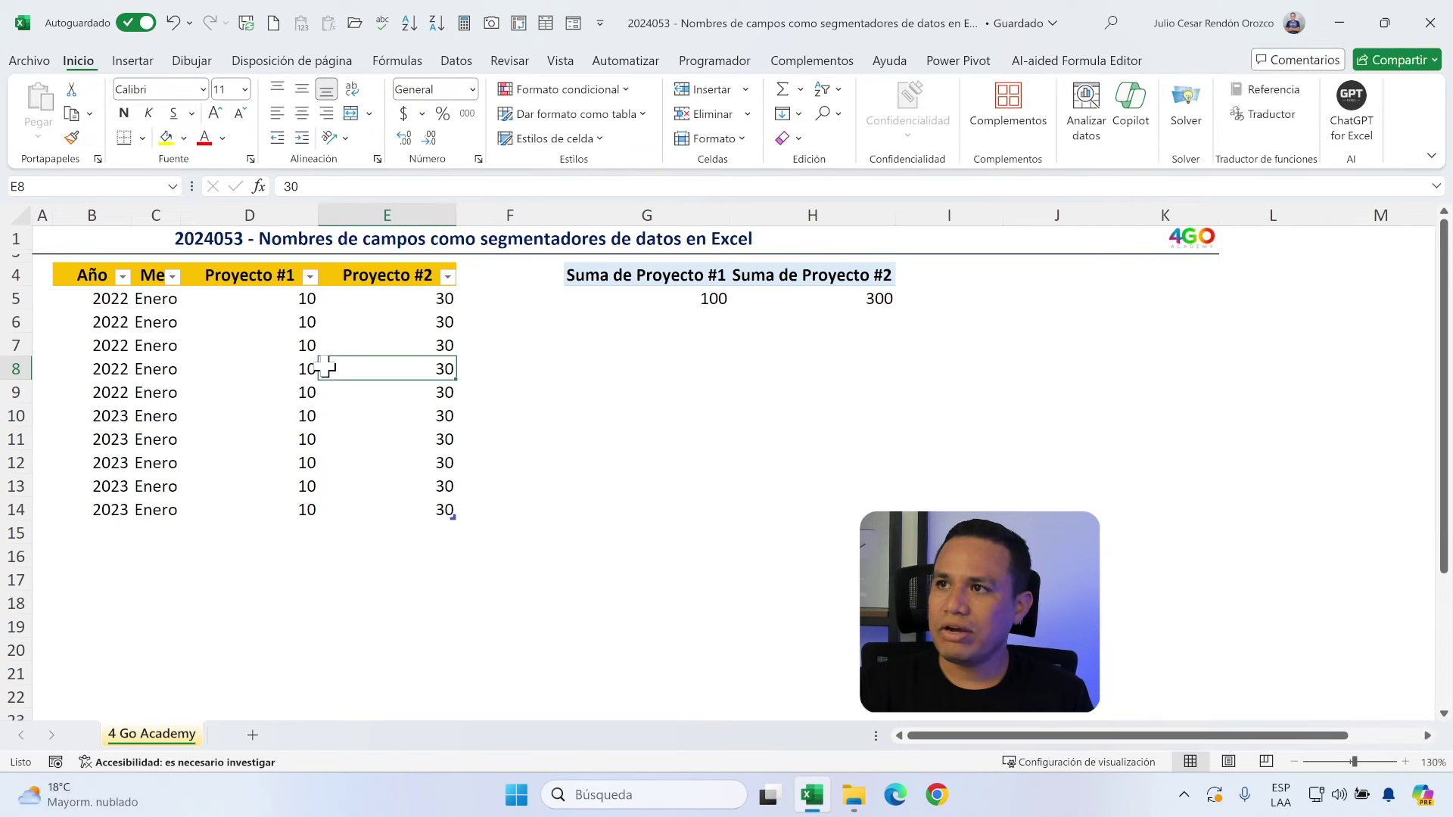
left_click(171, 368)
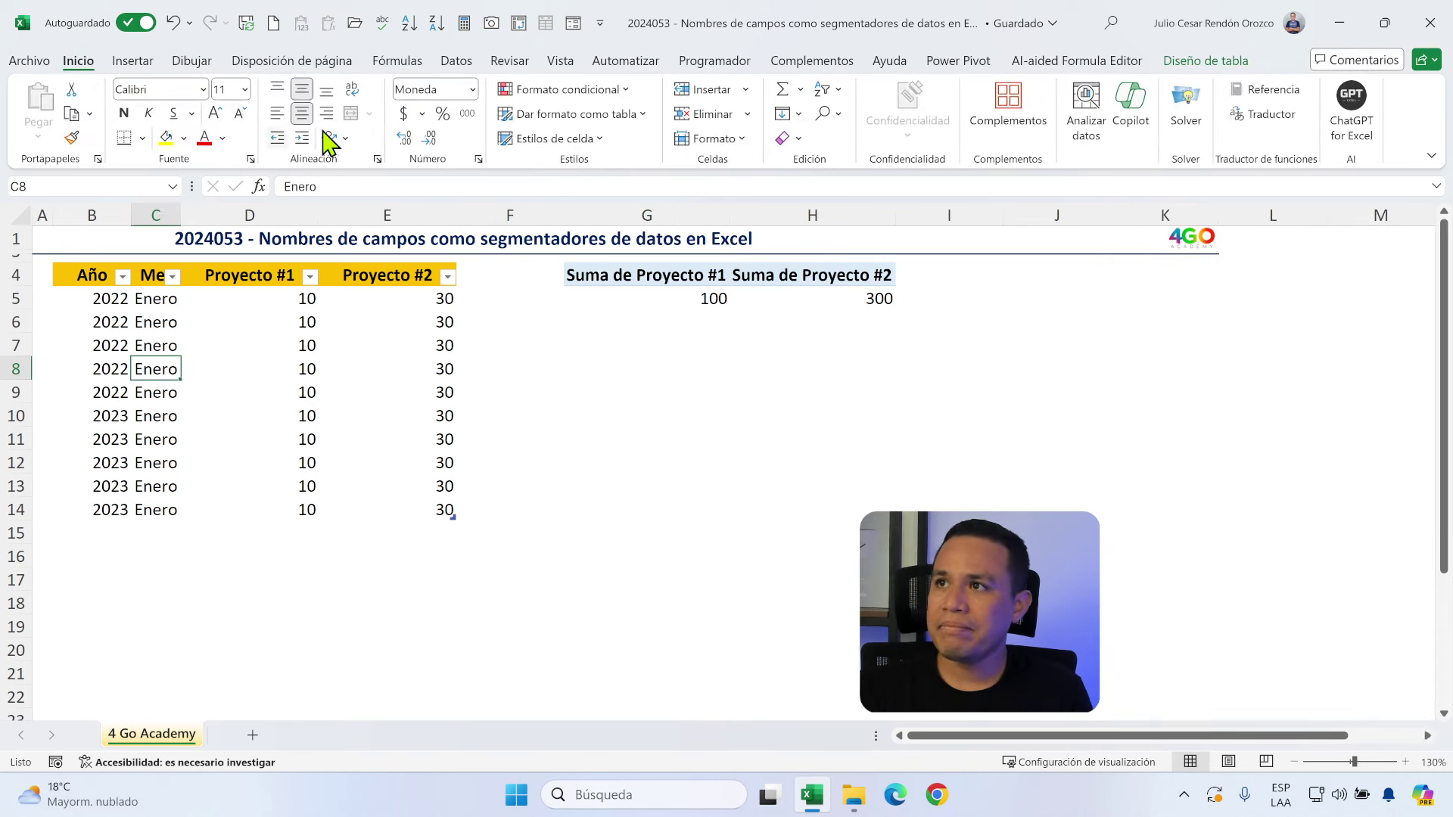
Step: Go to the Datos ribbon to reach the Desde tabla o rango option
left_click(456, 62)
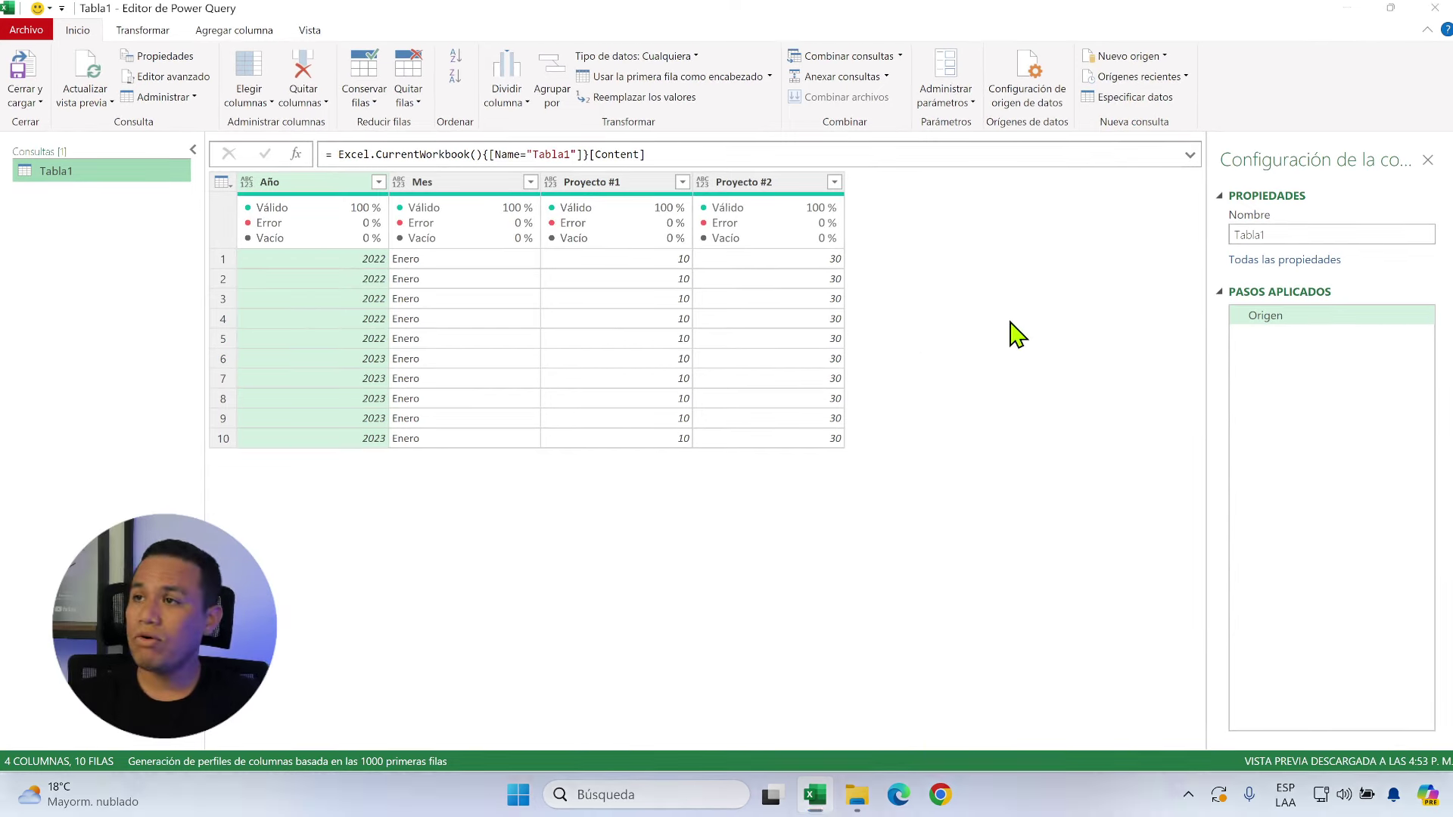
mouse_move(522, 165)
left_mouse_down()
mouse_move(608, 195)
mouse_move(769, 218)
mouse_move(855, 220)
mouse_move(855, 201)
left_mouse_up()
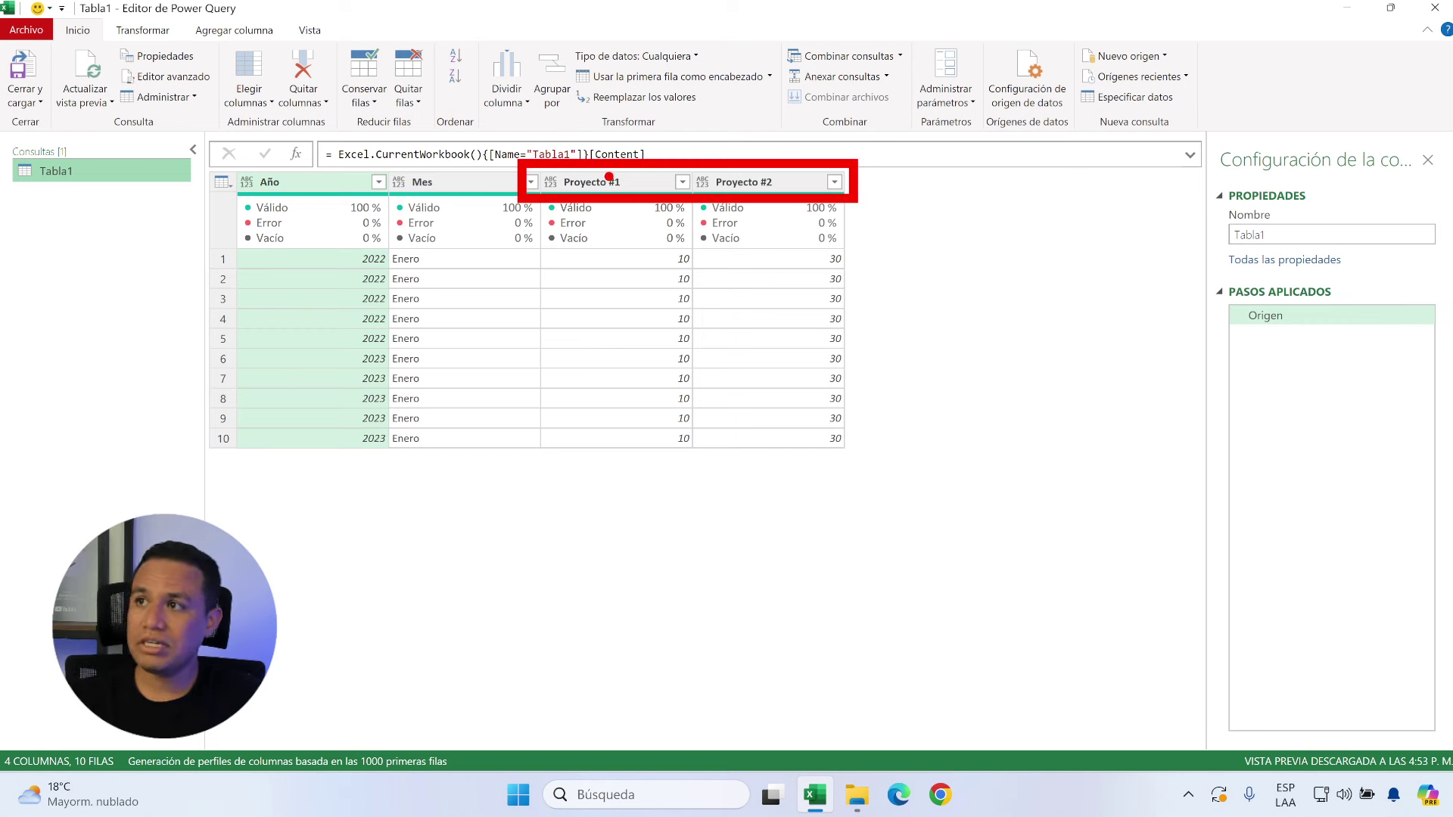
left_click_drag(939, 139, 1052, 301)
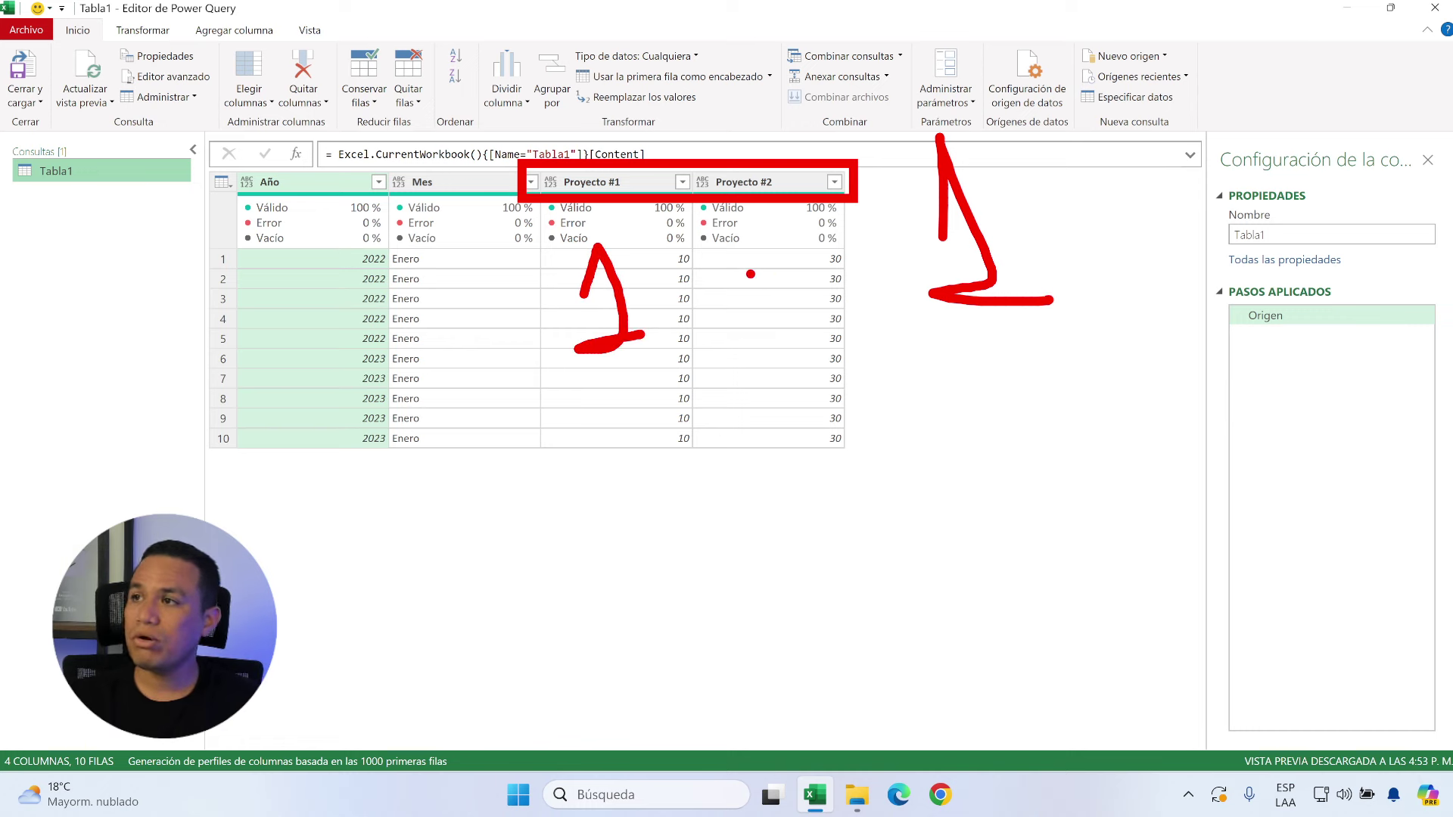
left_click_drag(742, 264, 763, 374)
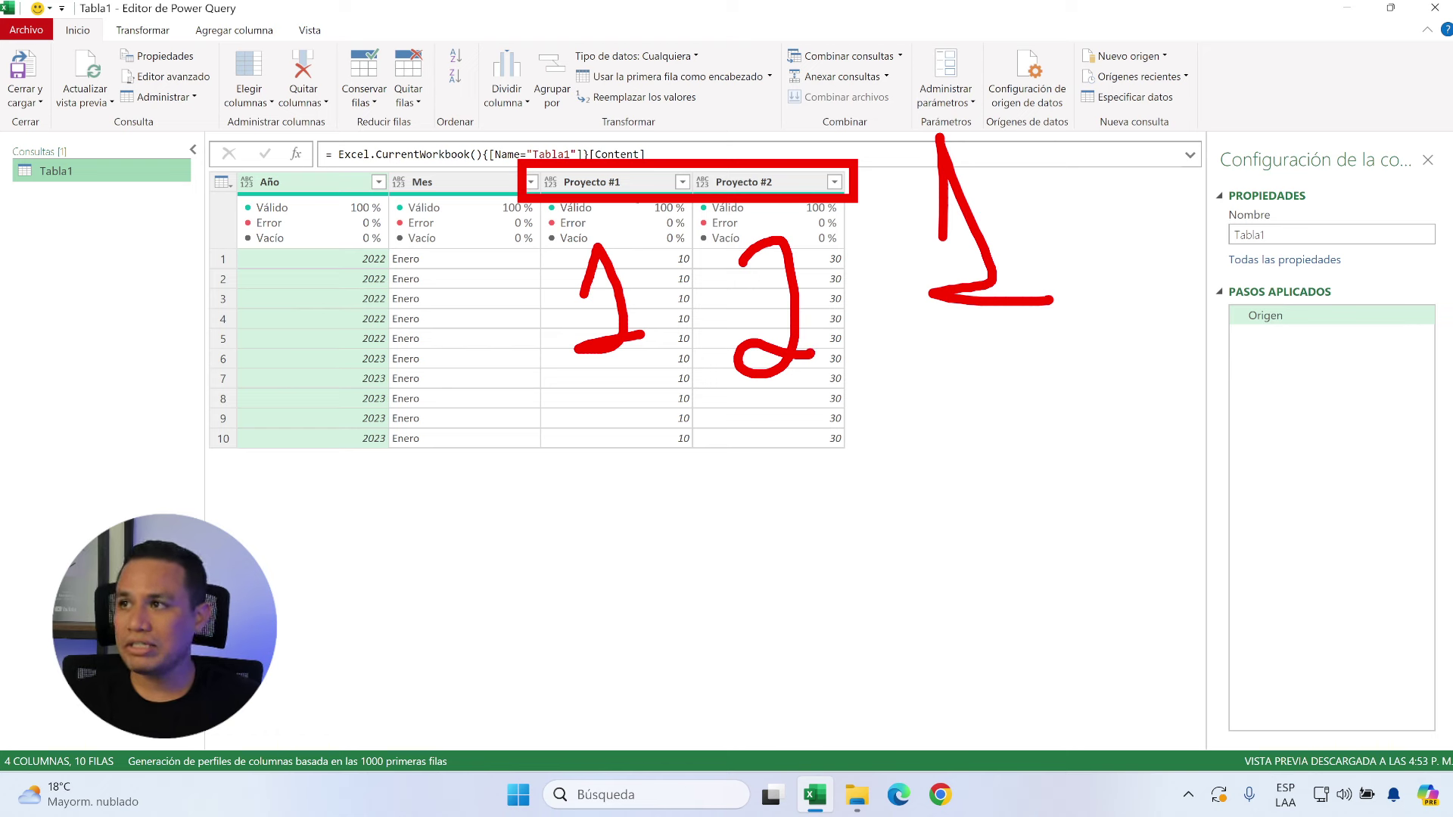
key("Escape")
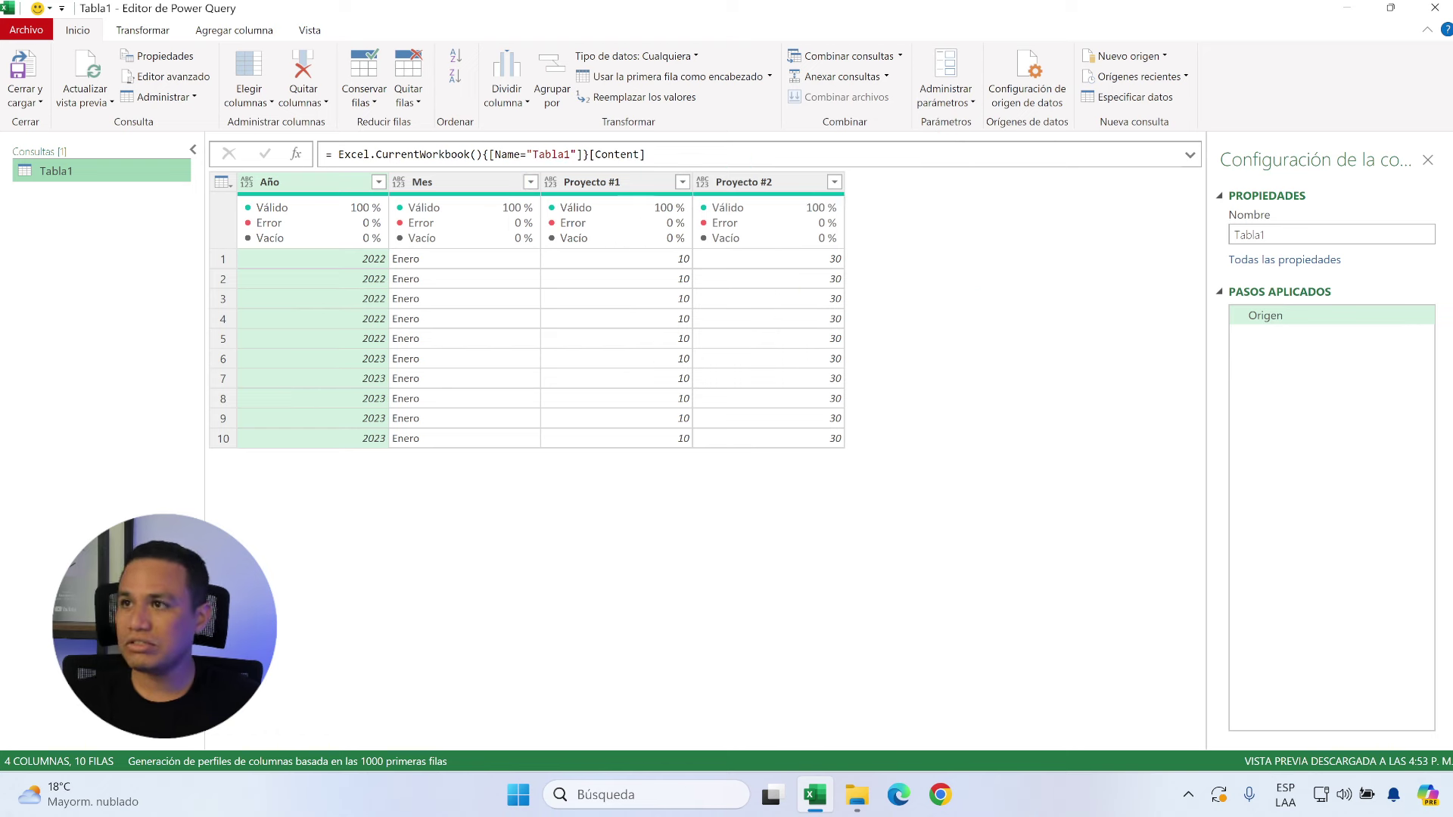
left_click_drag(223, 163, 542, 451)
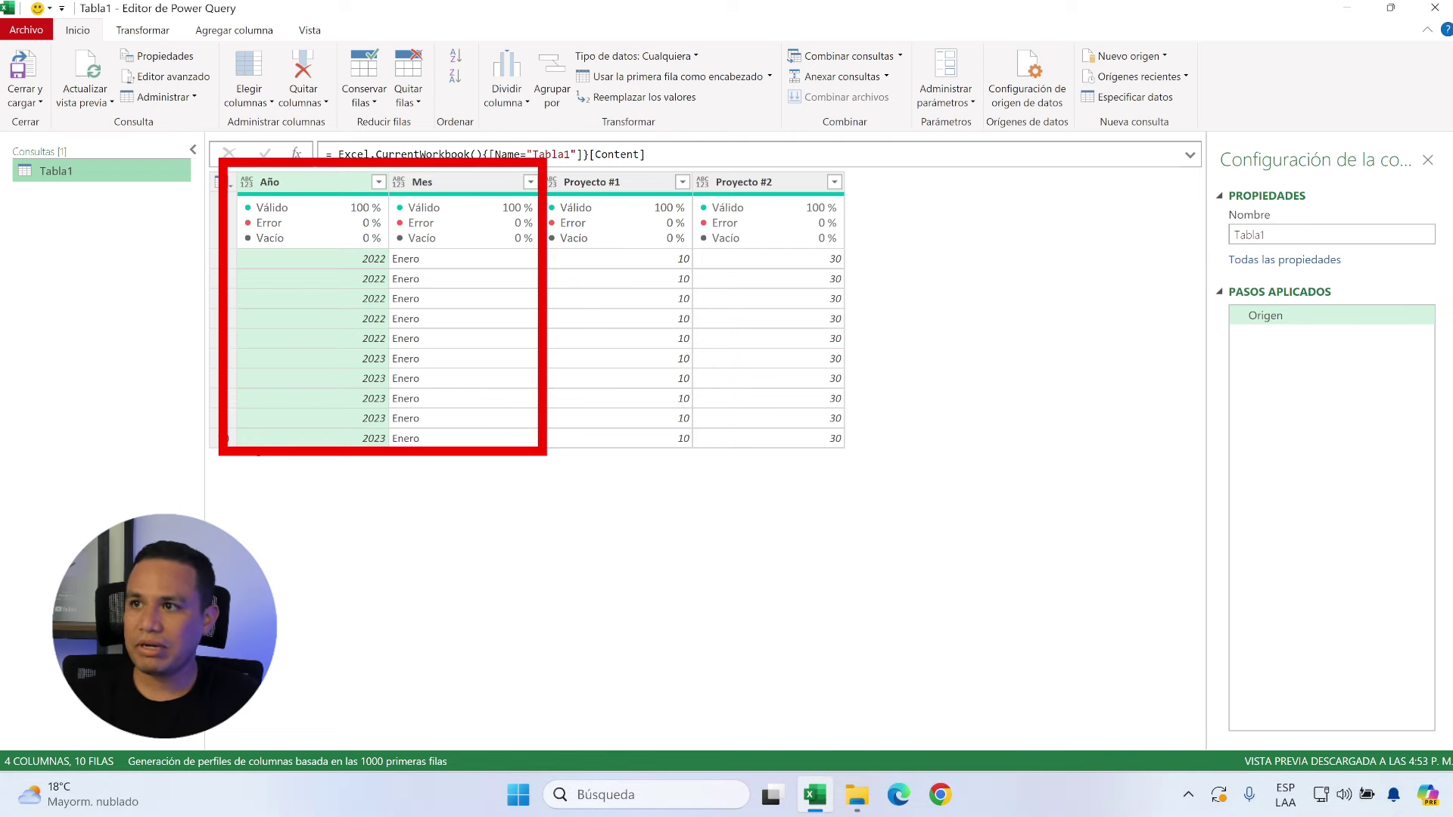
left_click_drag(227, 454, 532, 719)
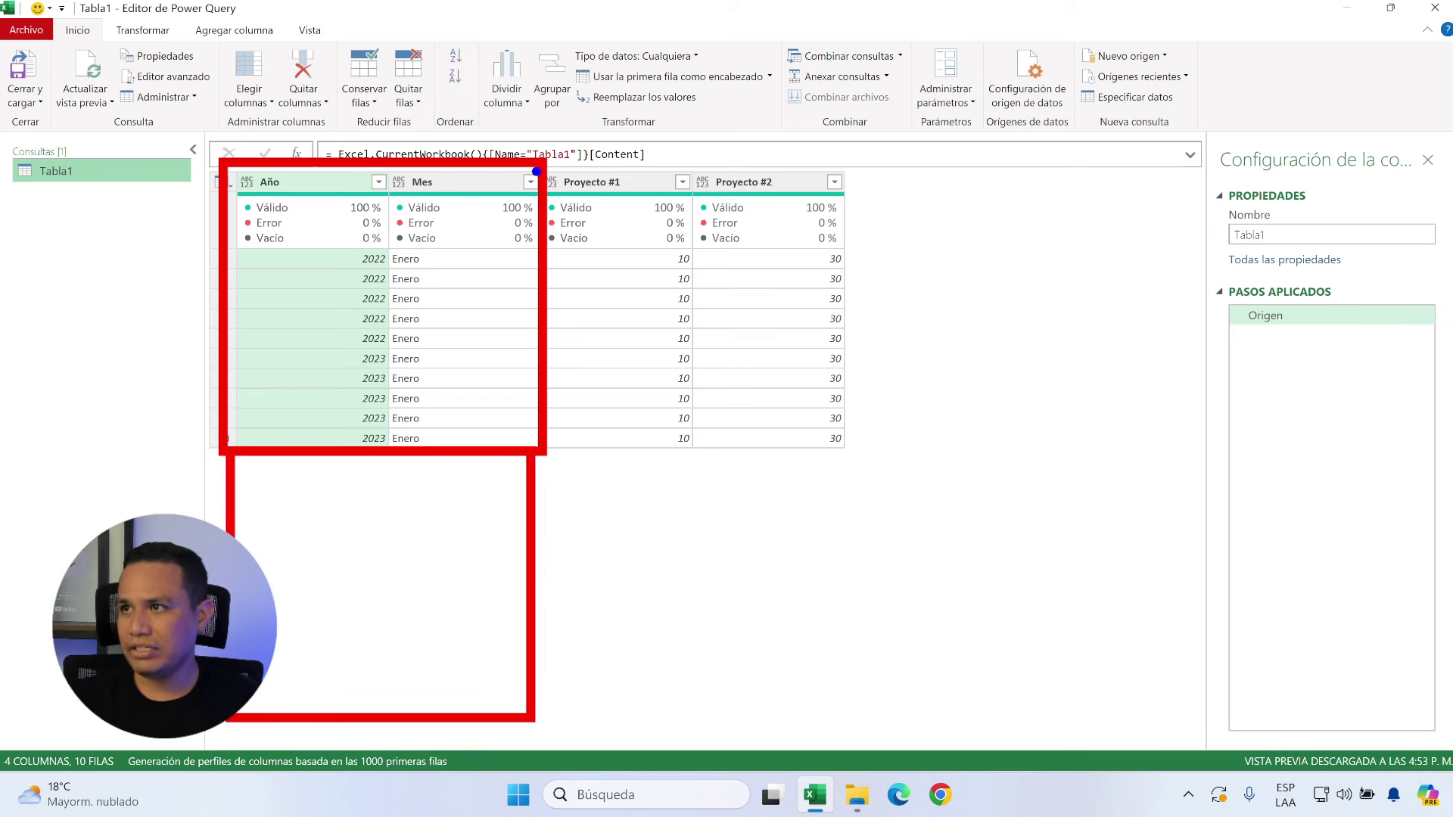
left_click_drag(536, 153, 702, 457)
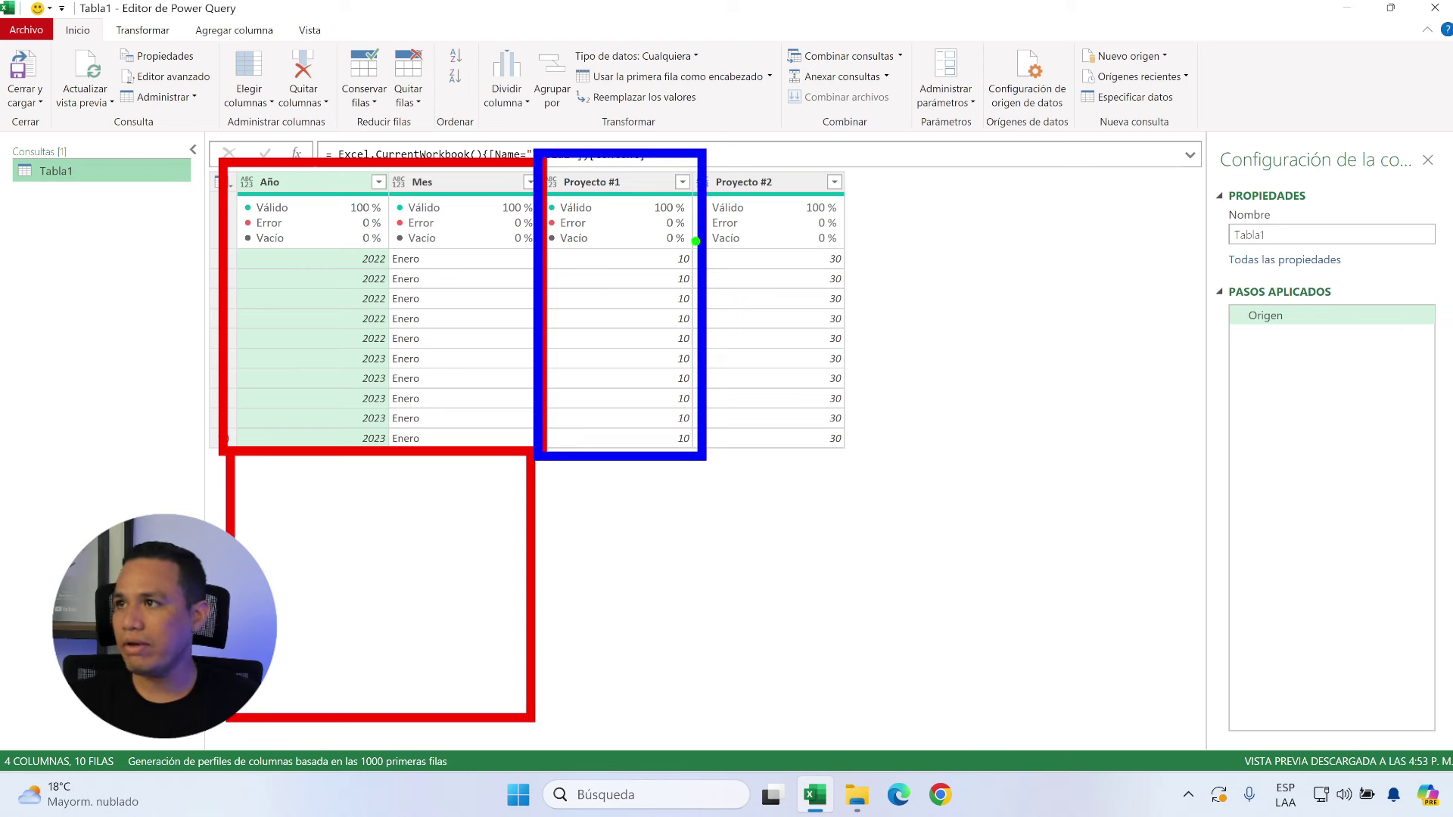
left_click_drag(679, 149, 801, 291)
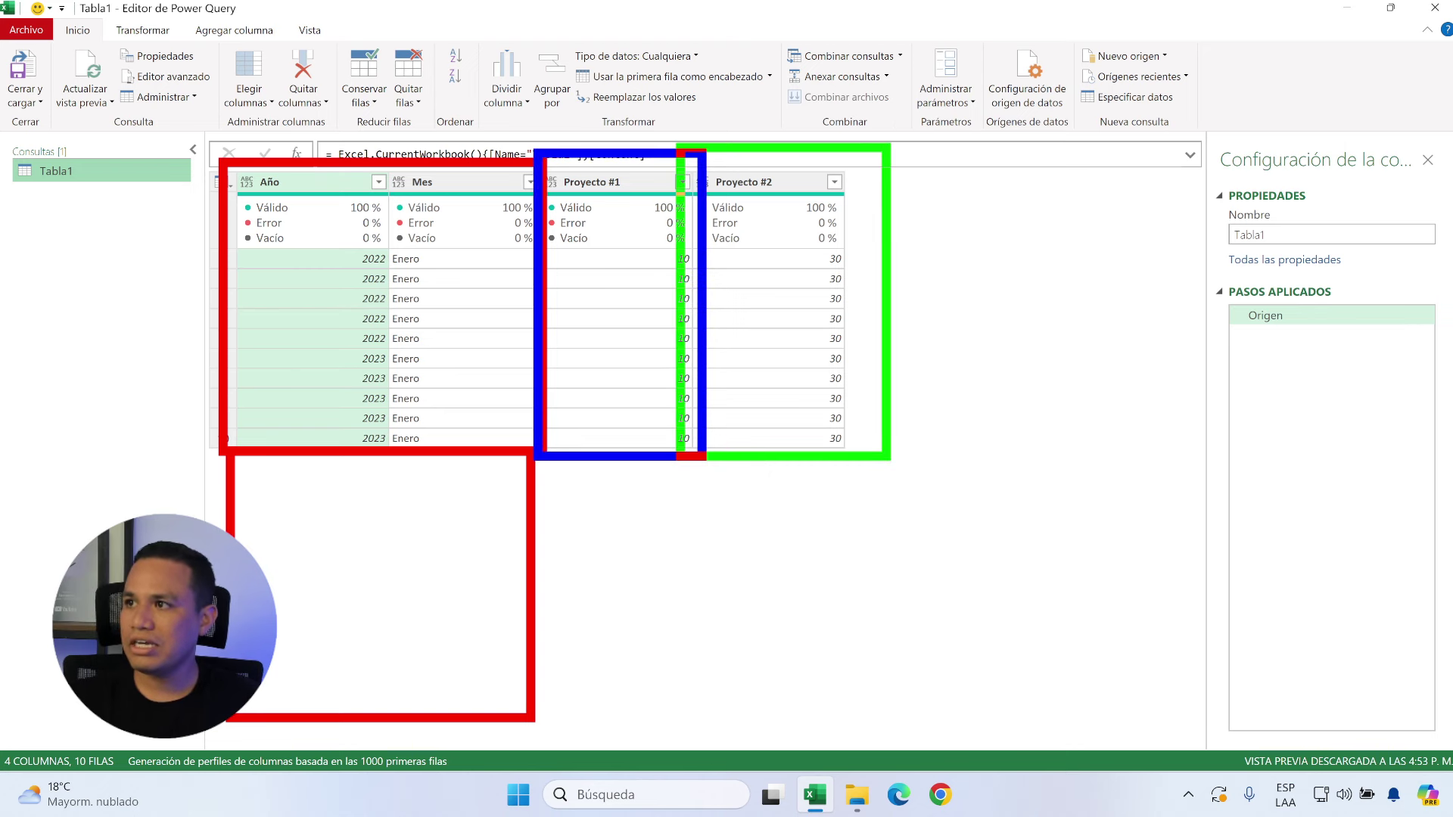
left_click_drag(753, 451, 709, 575)
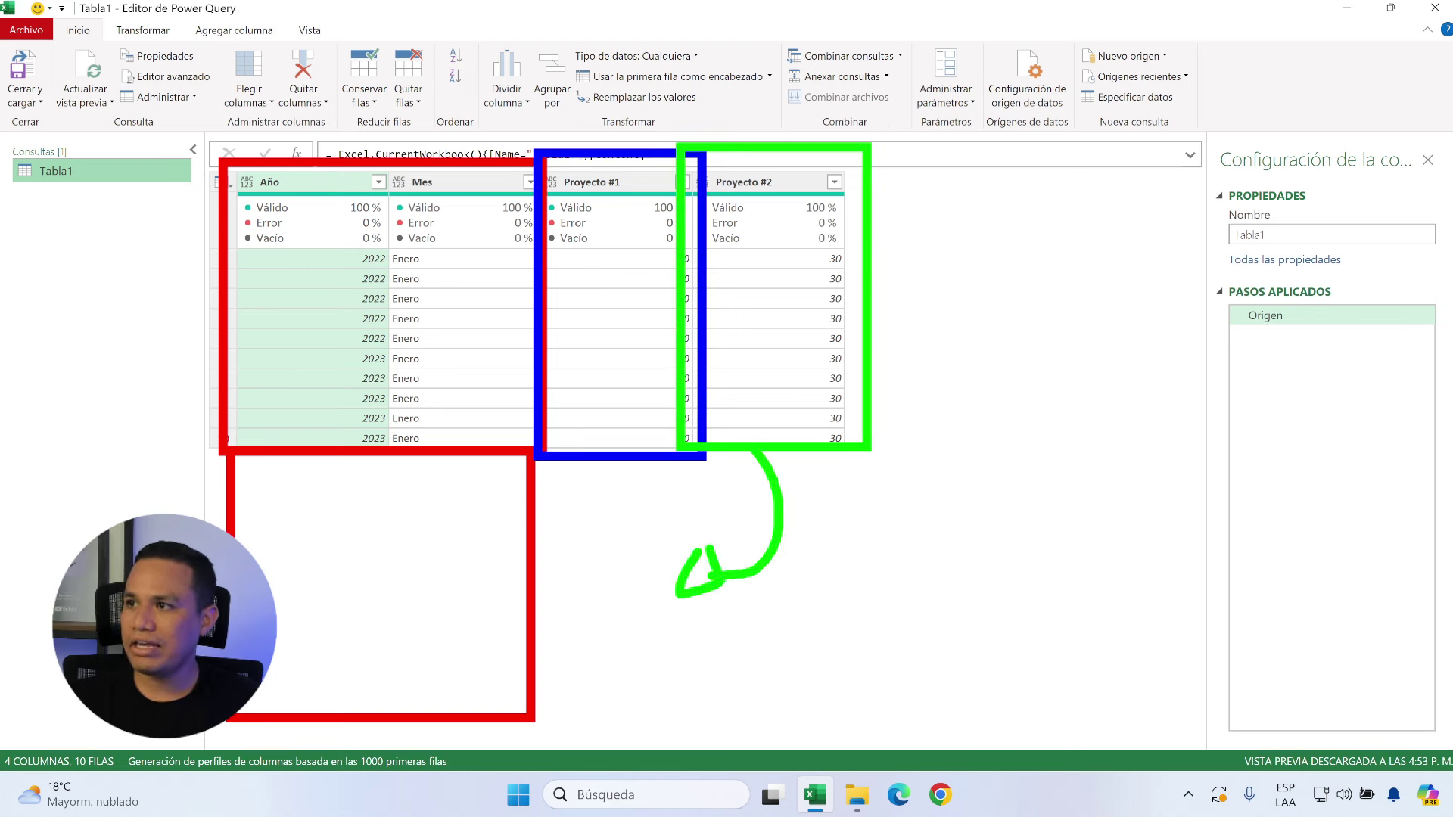
left_click_drag(530, 451, 711, 712)
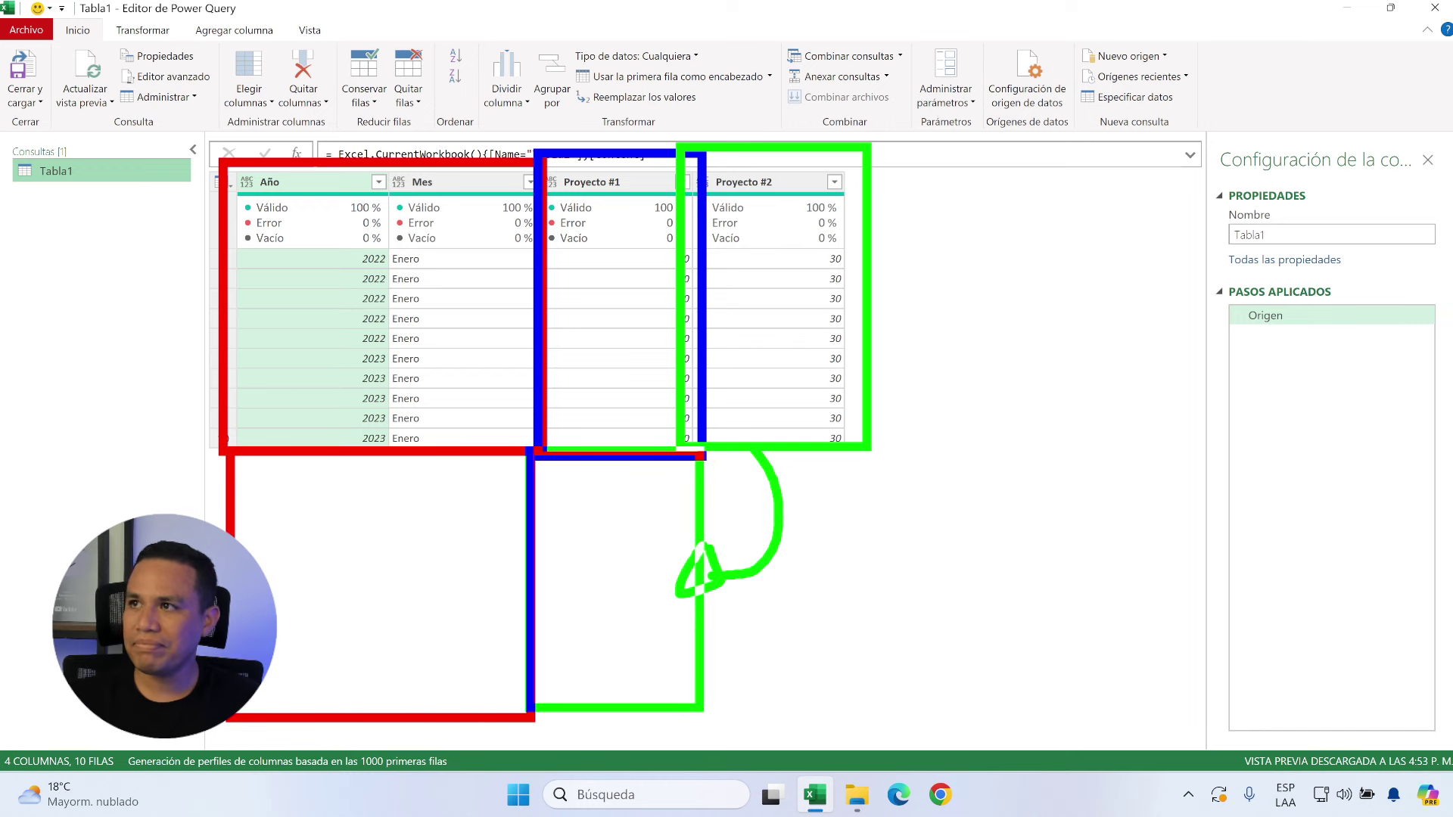
left_click_drag(594, 335, 655, 163)
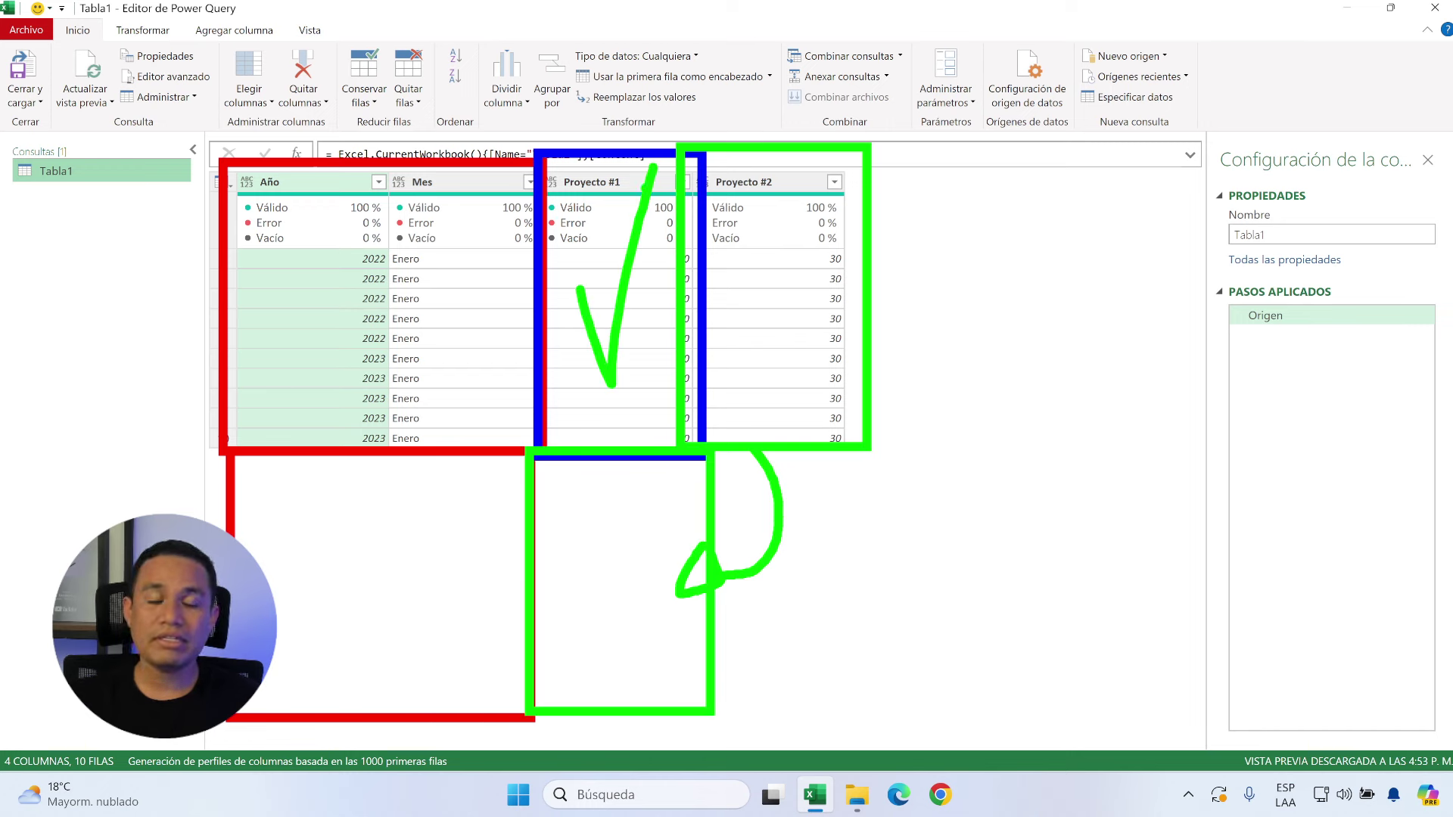
left_click_drag(756, 306, 859, 176)
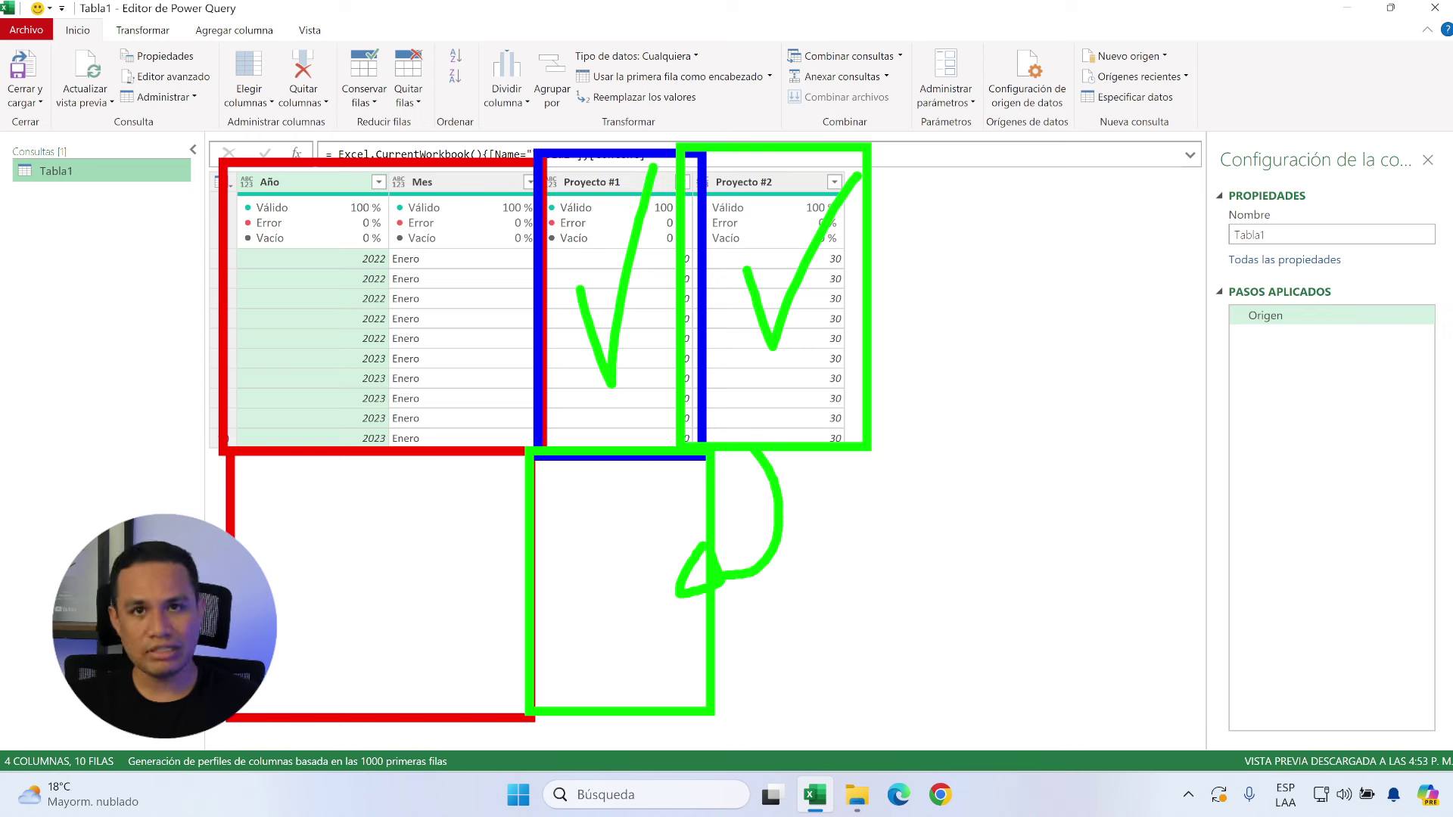
key("Escape")
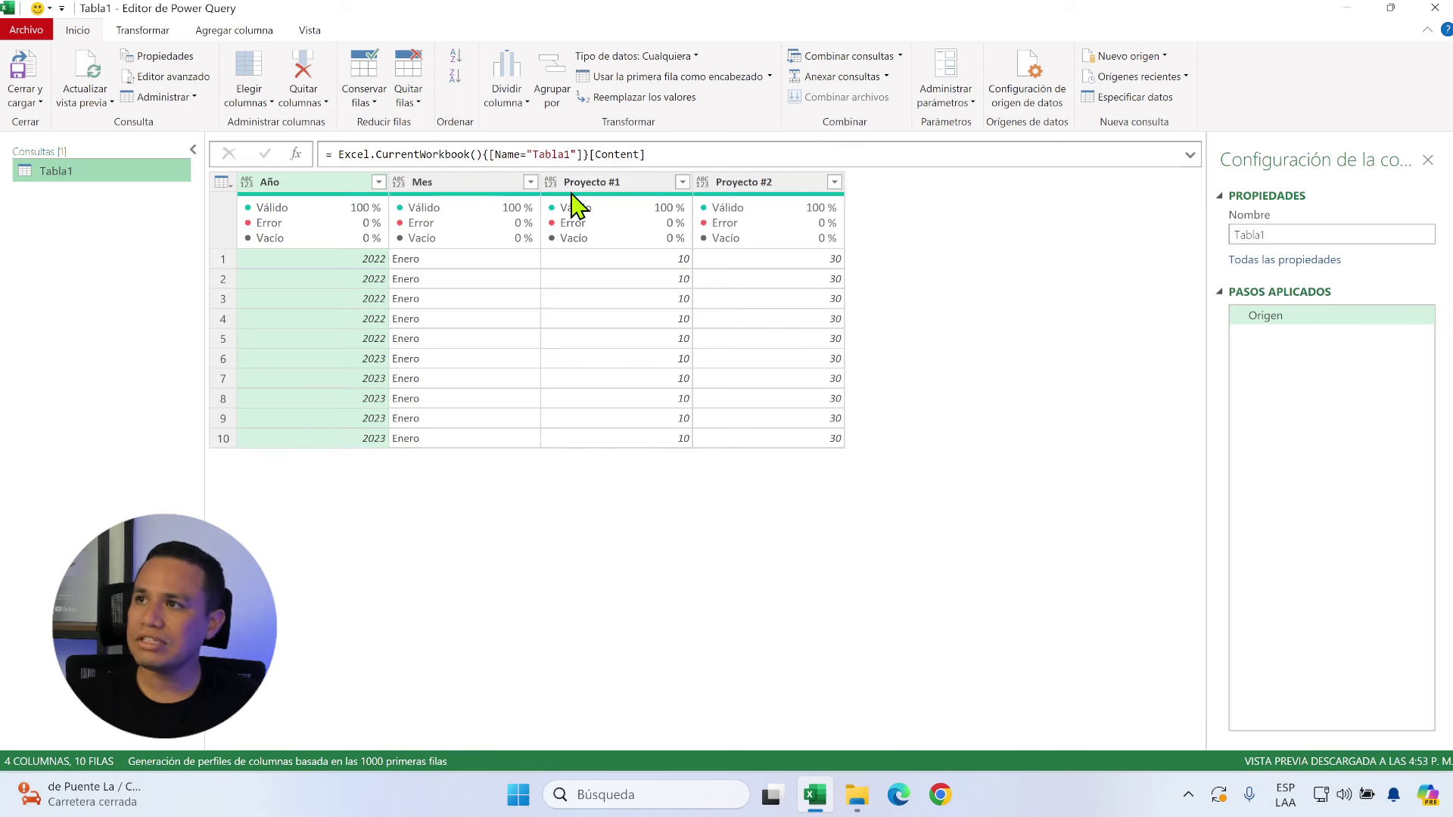
Step: Set Proyecto #1 and Proyecto #2 to Número entero, then select both columns
left_click(554, 184)
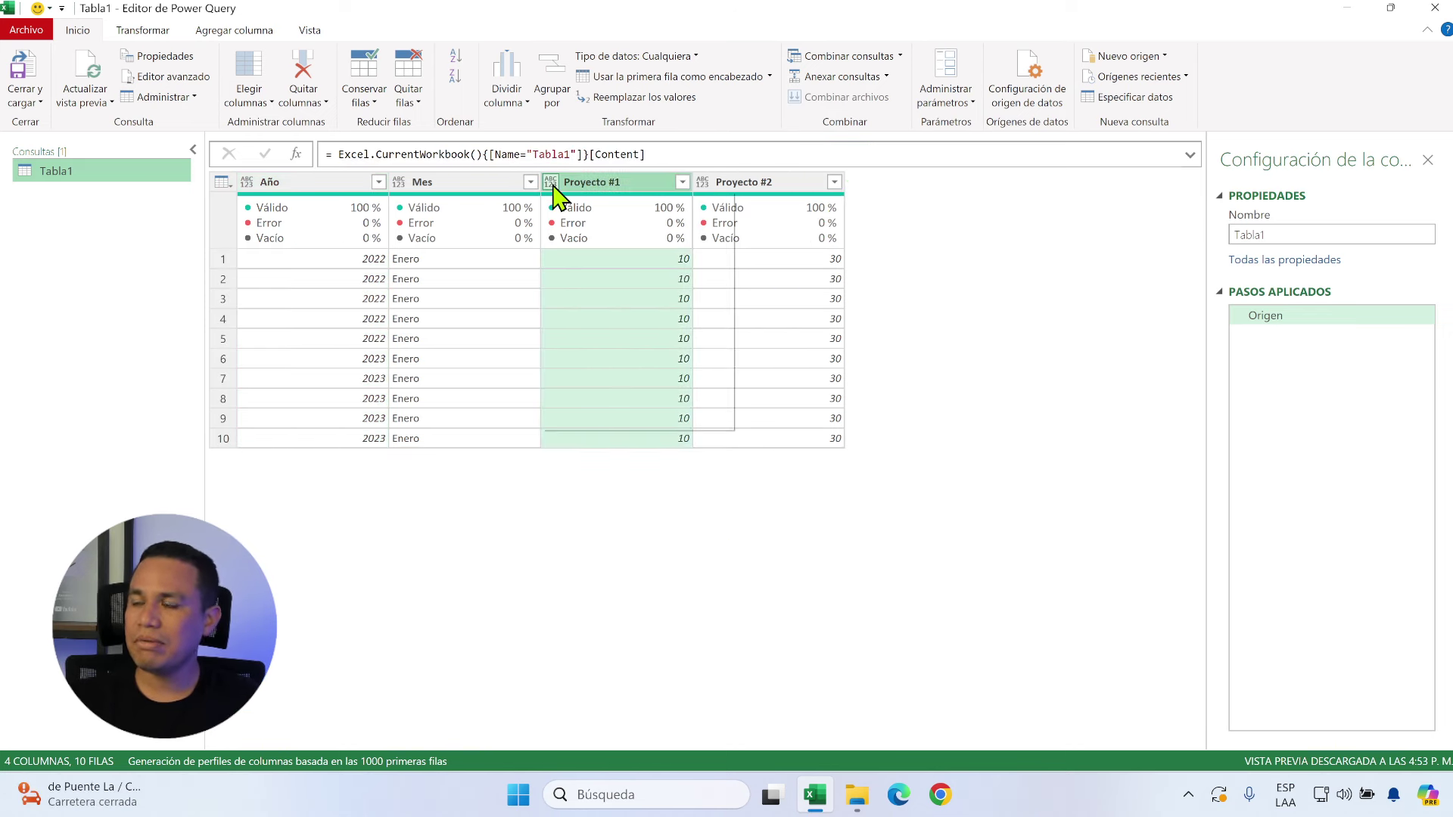
left_click(552, 184)
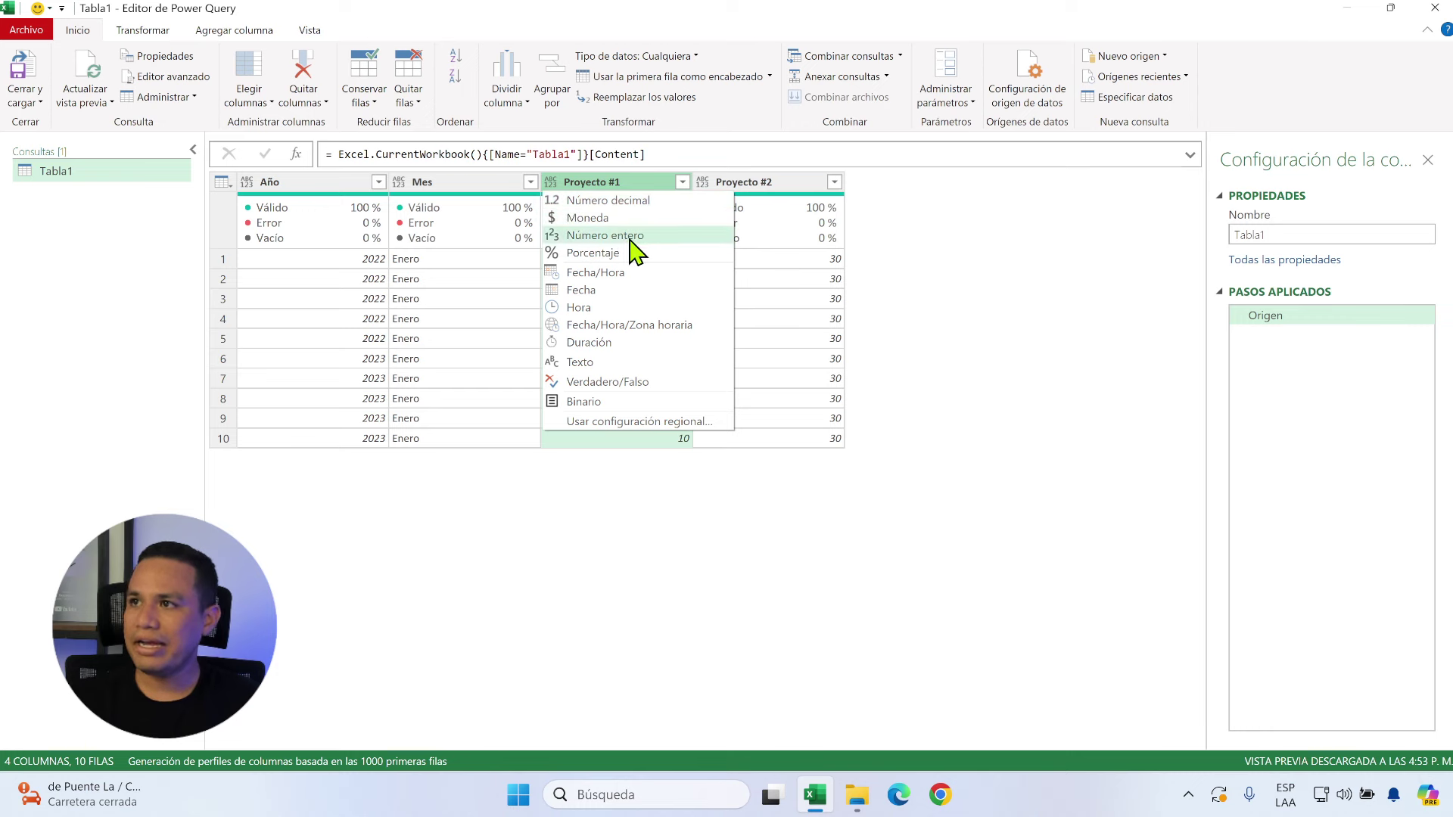
key("Escape")
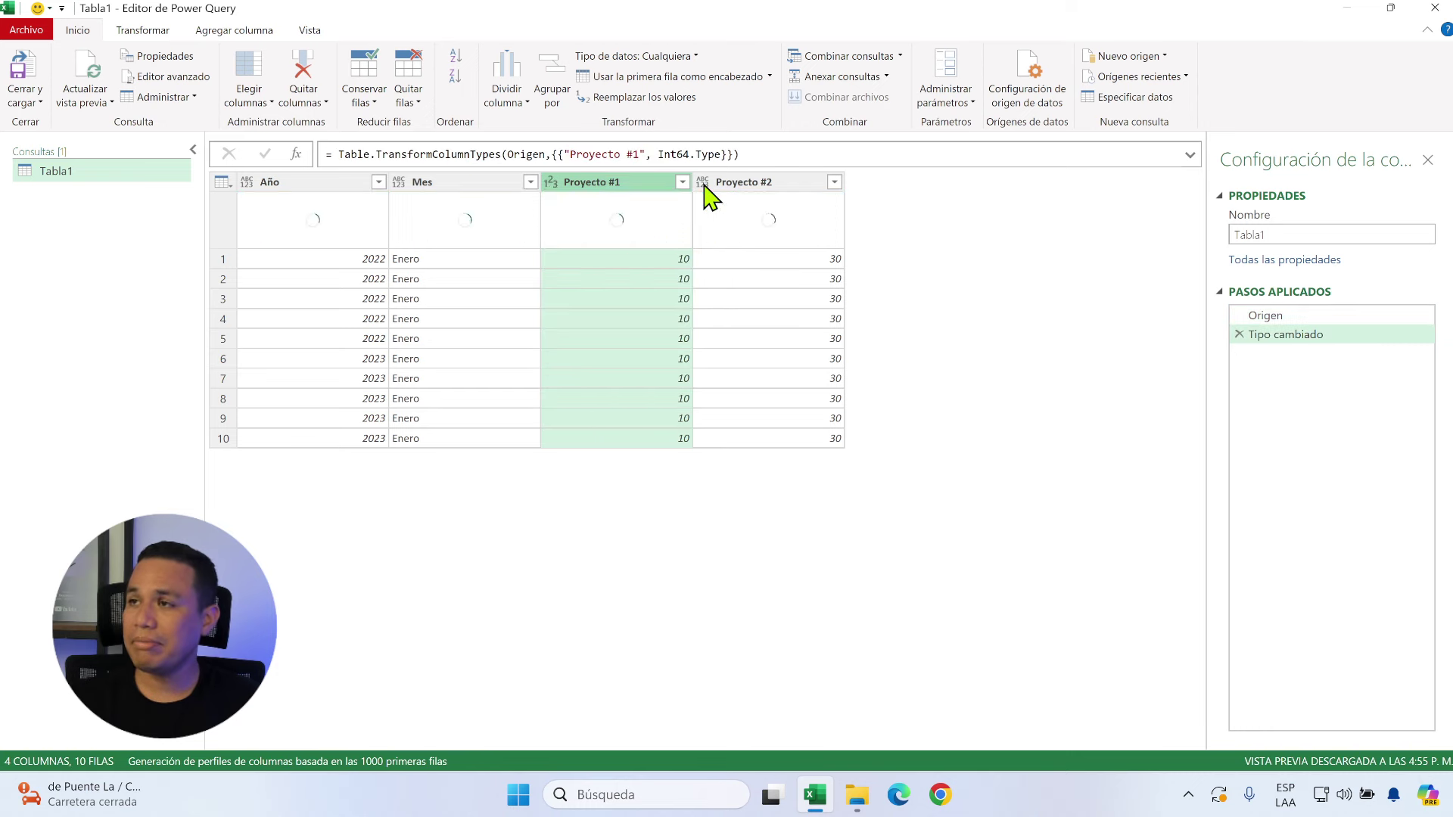
left_click(703, 183)
left_click(751, 238)
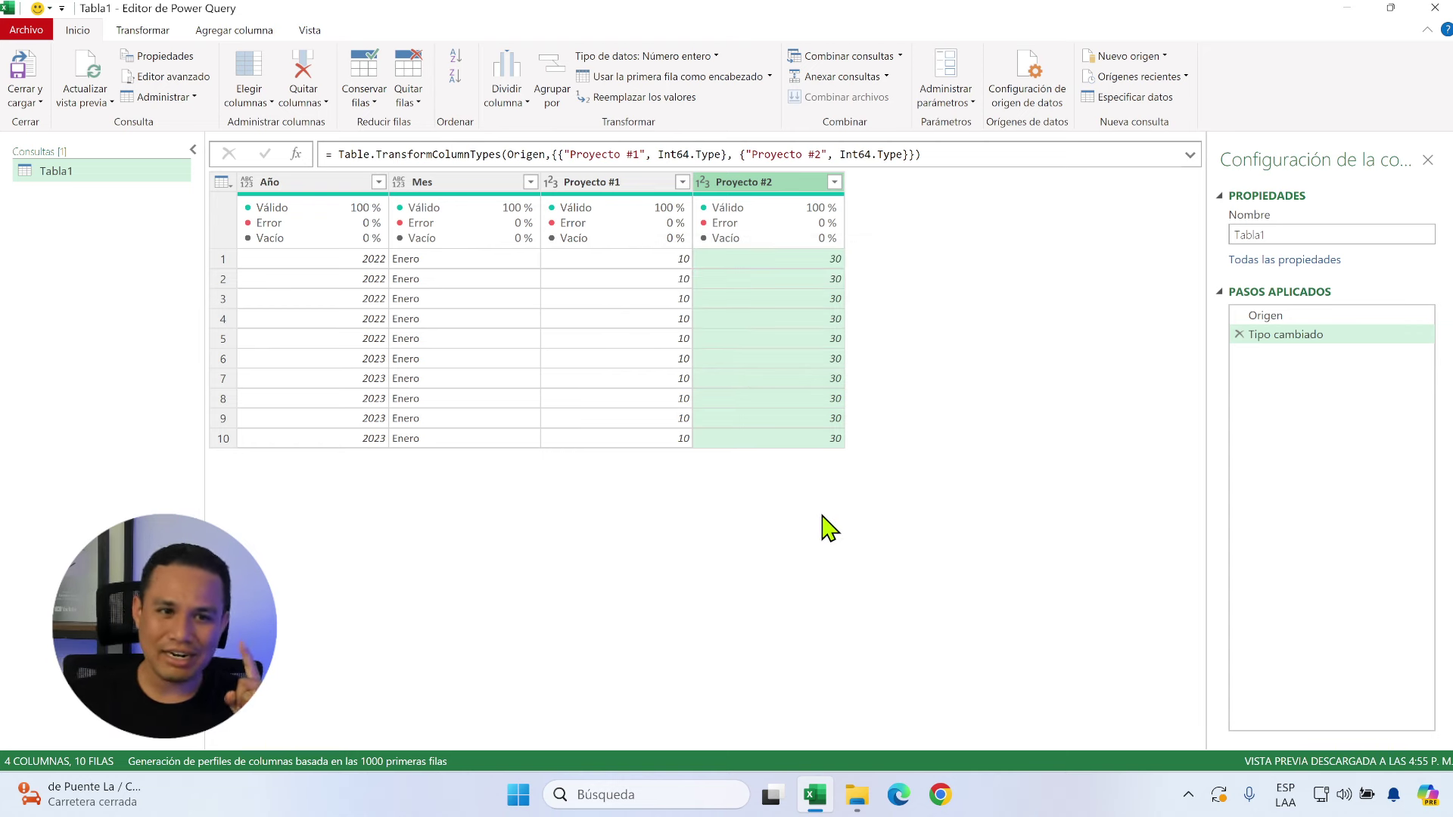
left_click(614, 184)
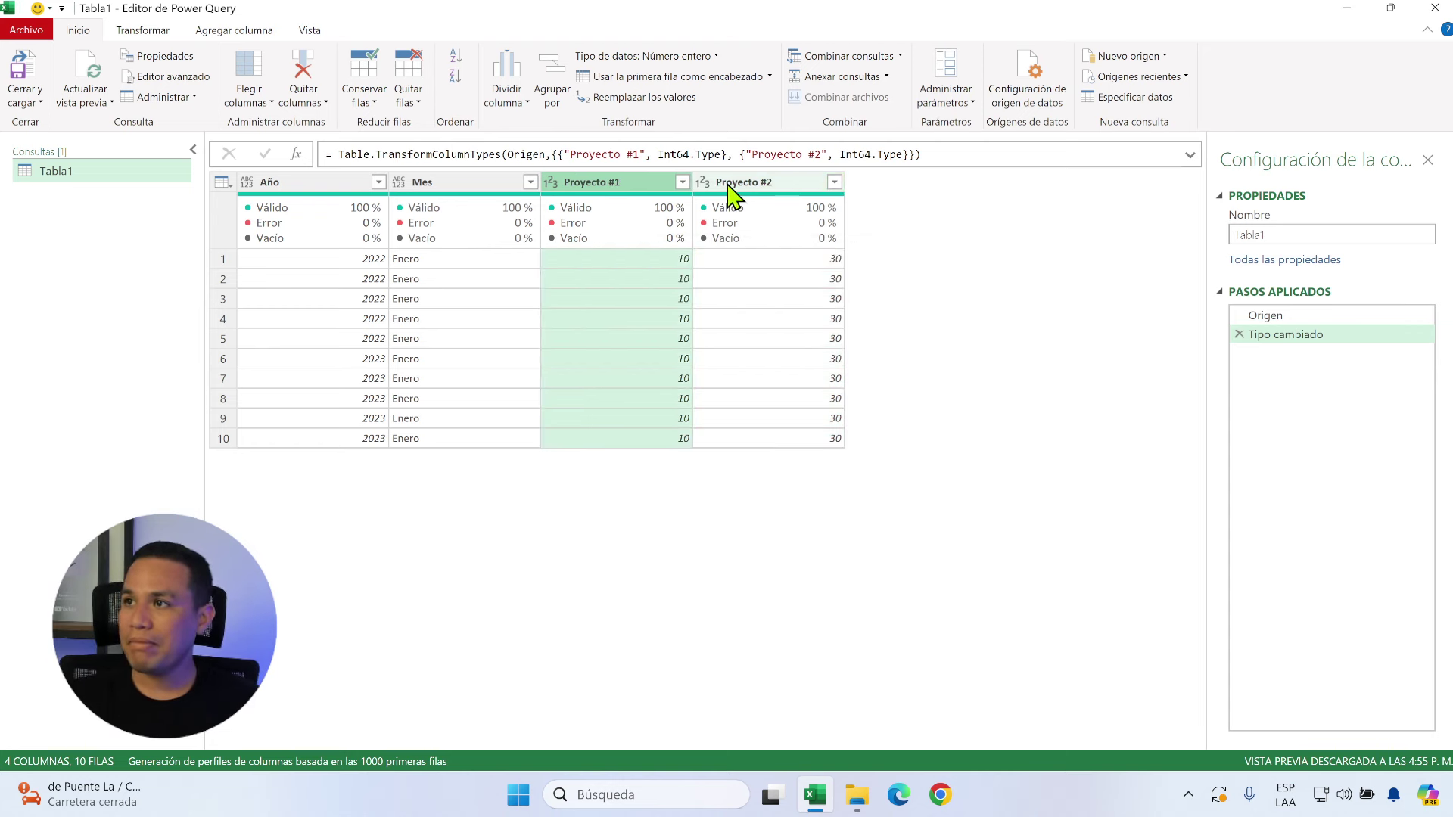
left_click(728, 184, "ctrl")
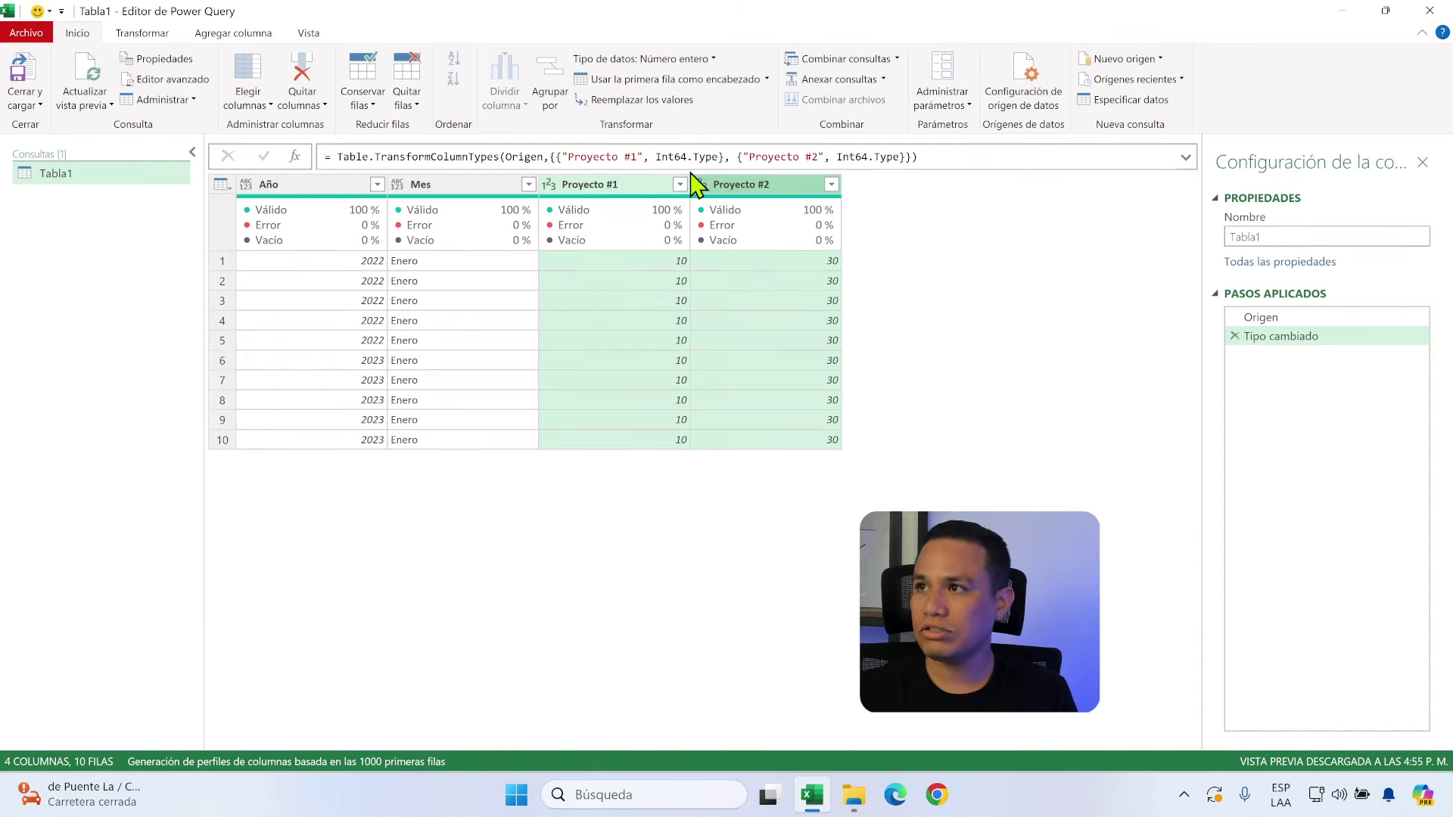
Step: Unpivot the two project columns into Atributo/Valor rows and begin renaming Atributo
right_click(622, 190)
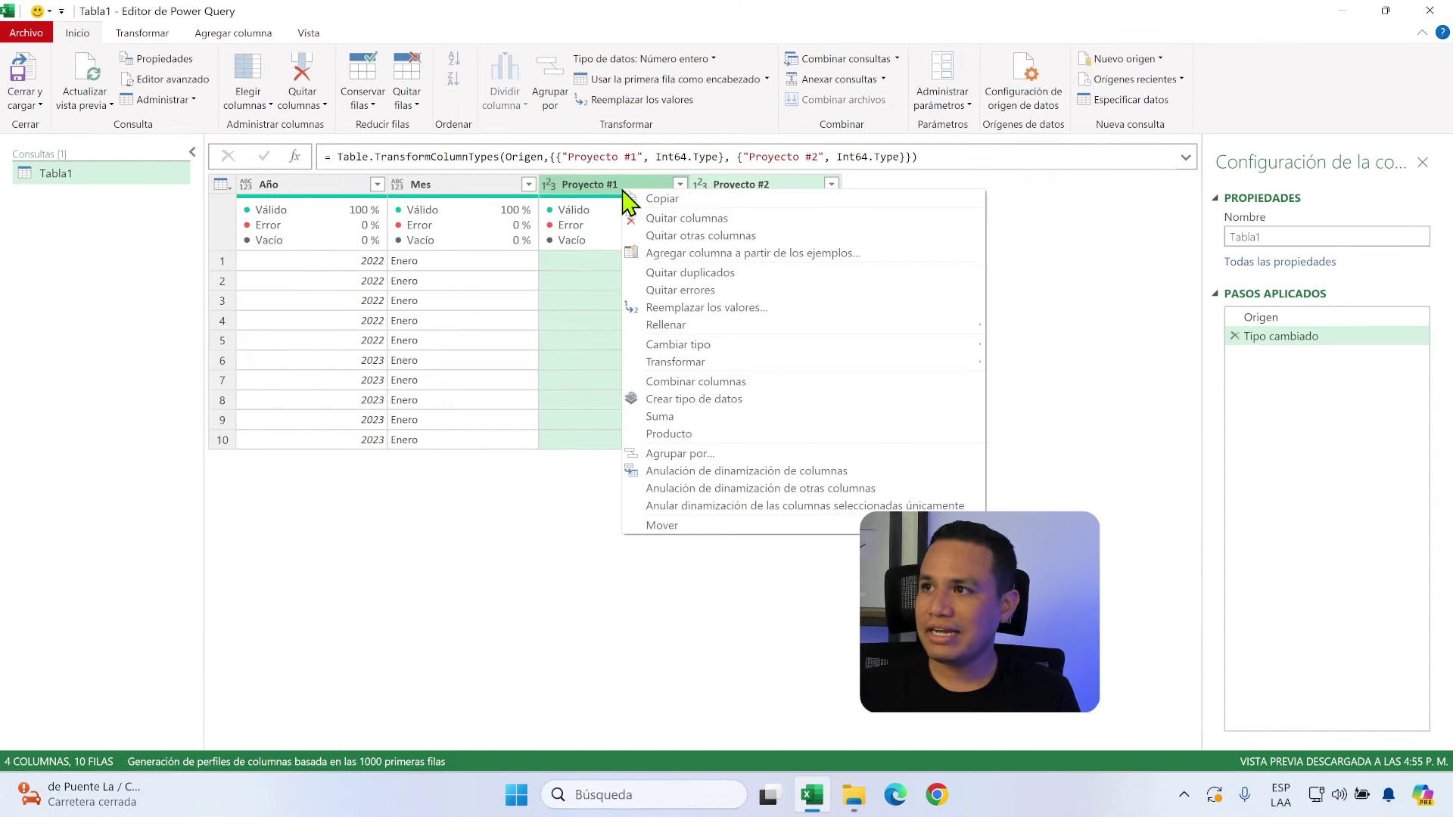
left_click(732, 472)
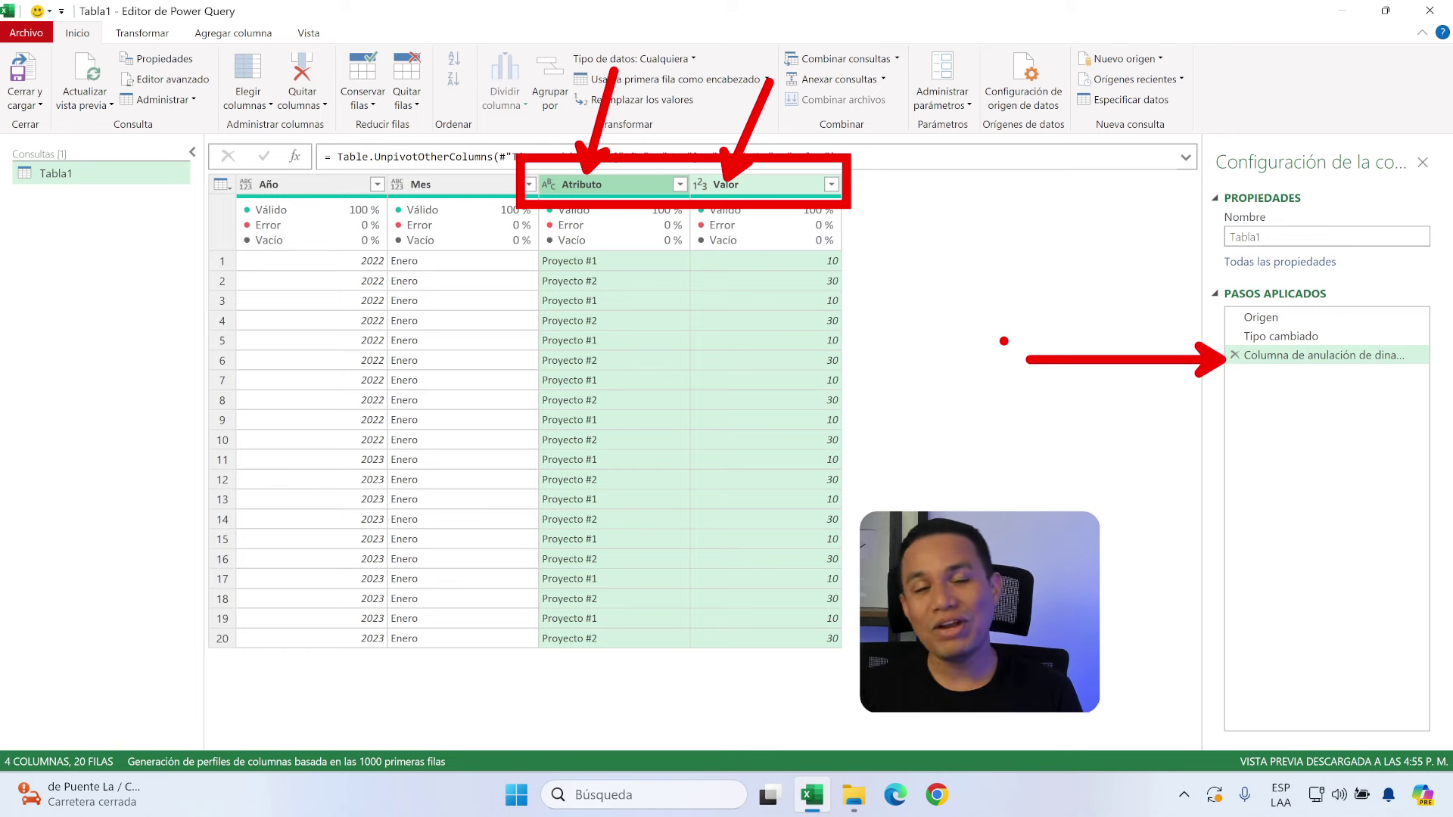
left_click(606, 190)
double_click(606, 185)
type("Proyecto")
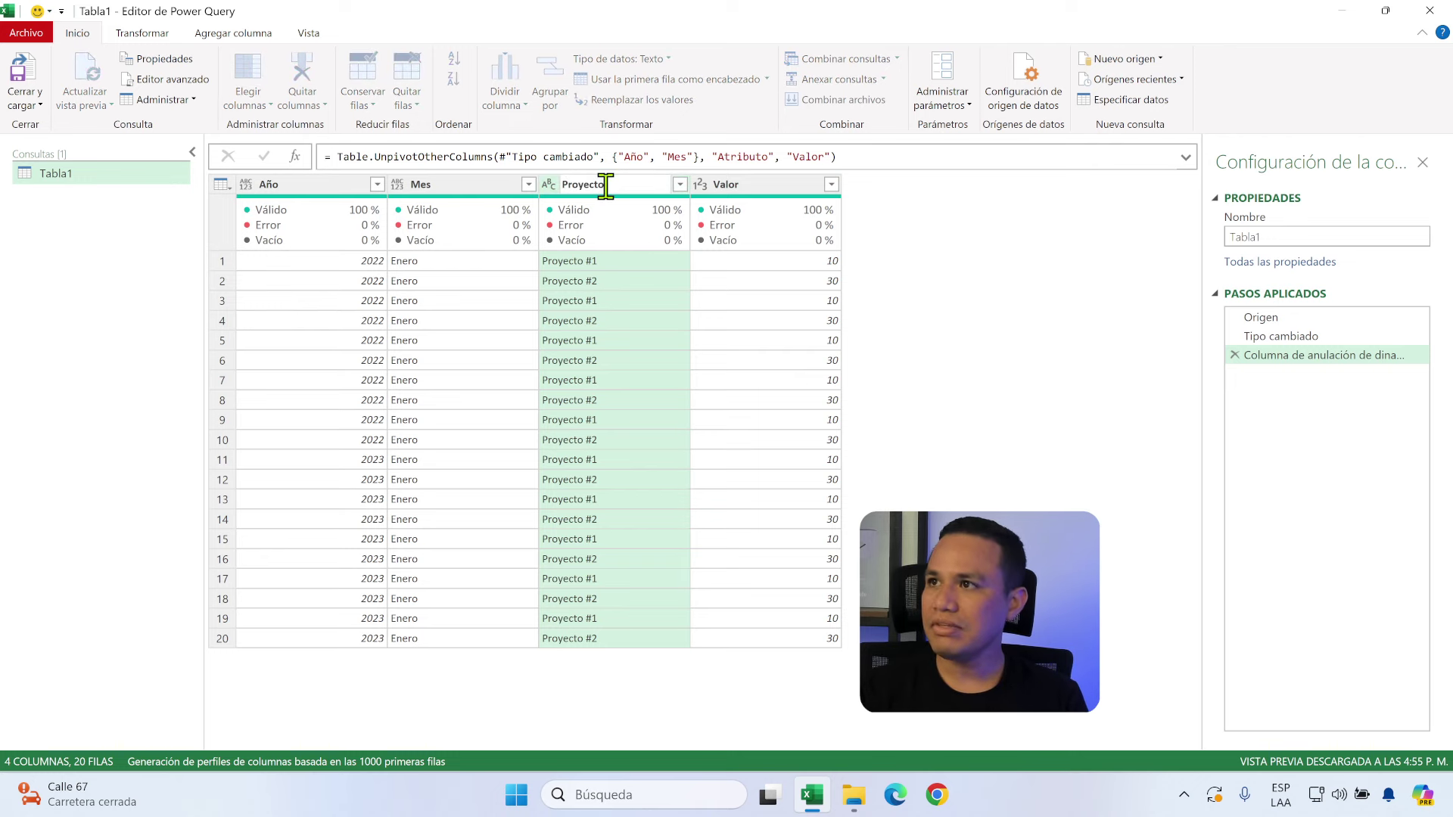
Step: Rename Atributo to Proyecto and open the Cerrar y cargar dropdown
key("Return")
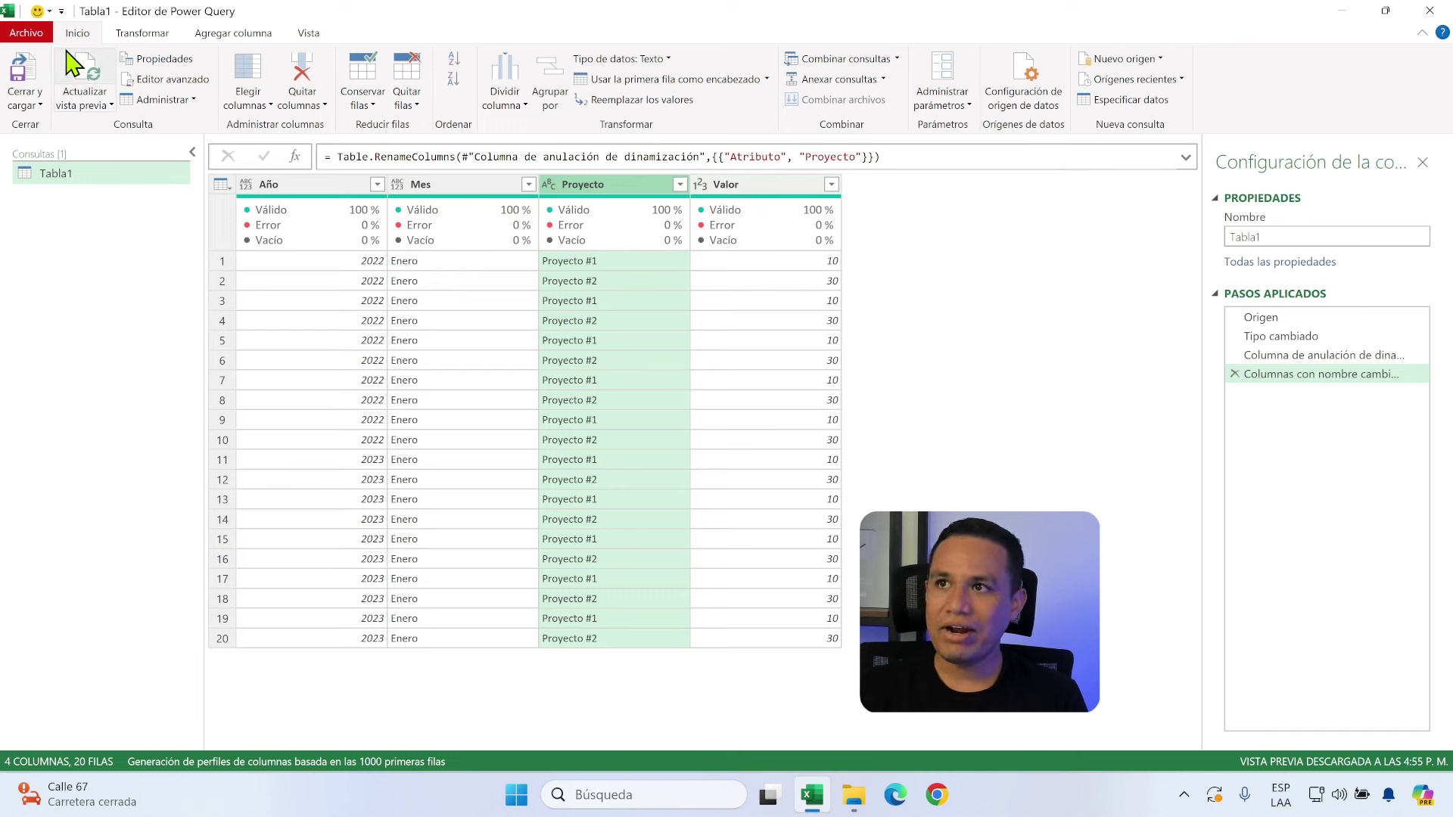
left_click(30, 104)
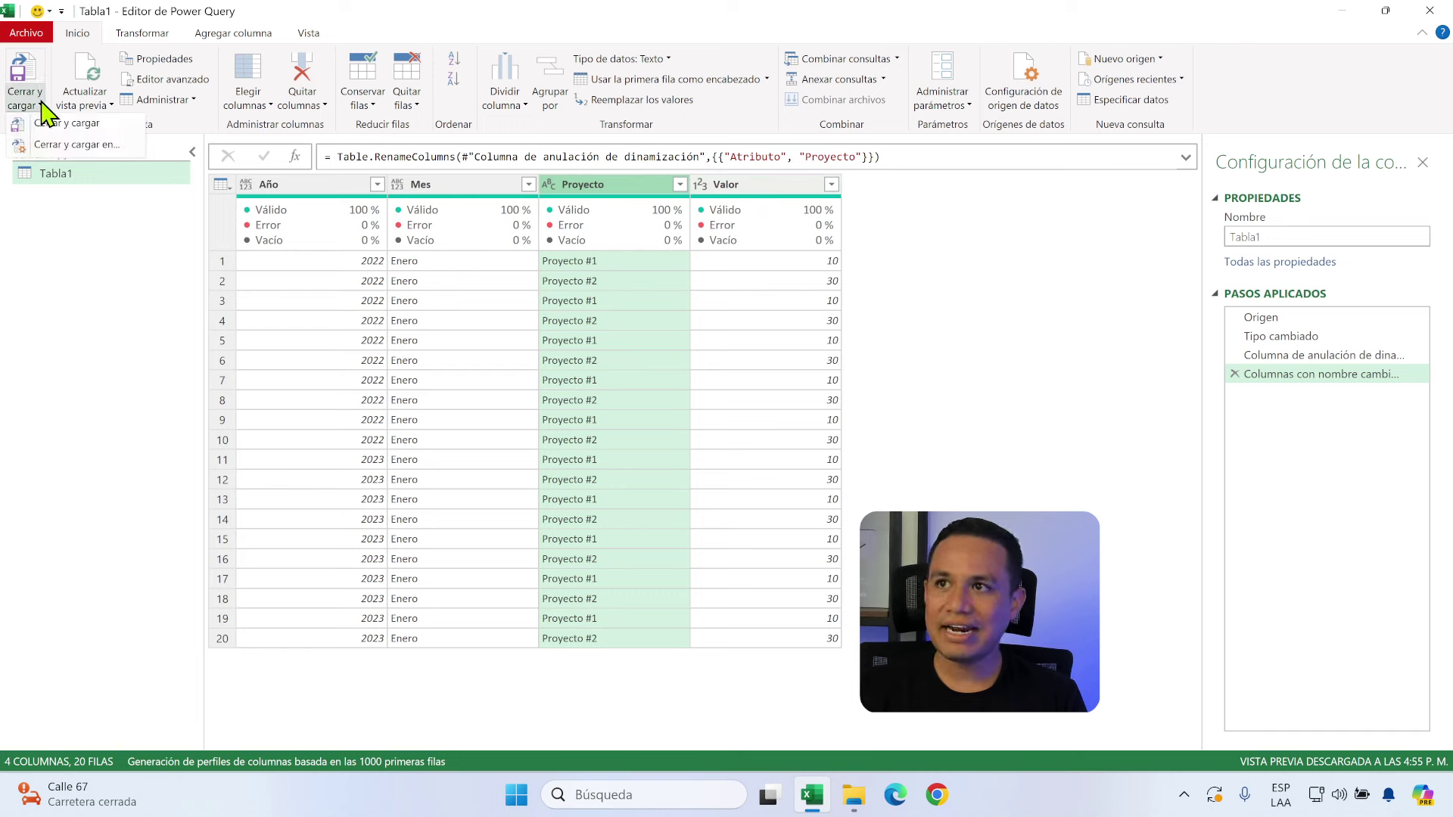
Step: Load the query with Cerrar y cargar en... as a PivotTable report at G7 of the existing sheet
left_click(104, 145)
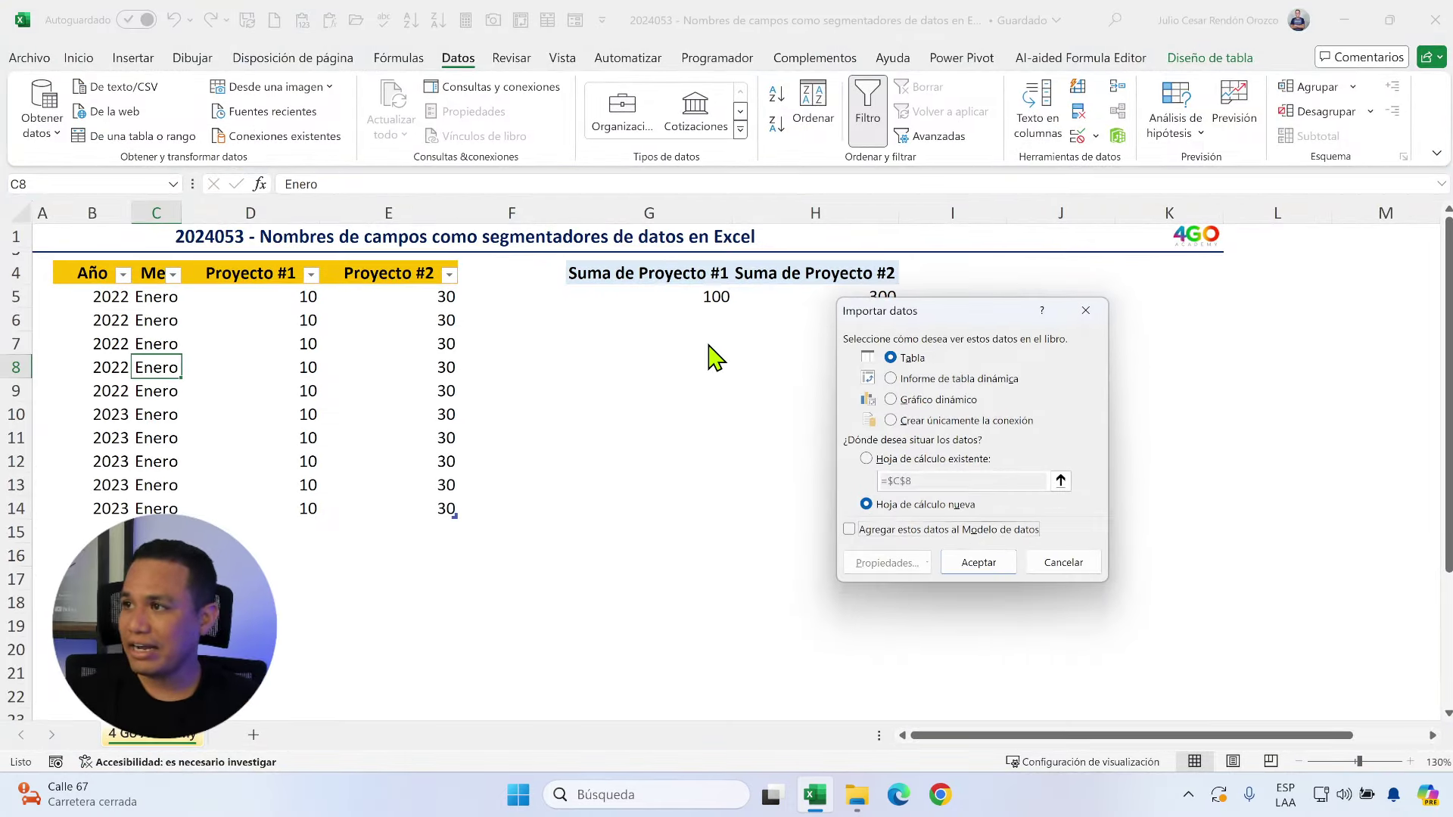
left_click(917, 382)
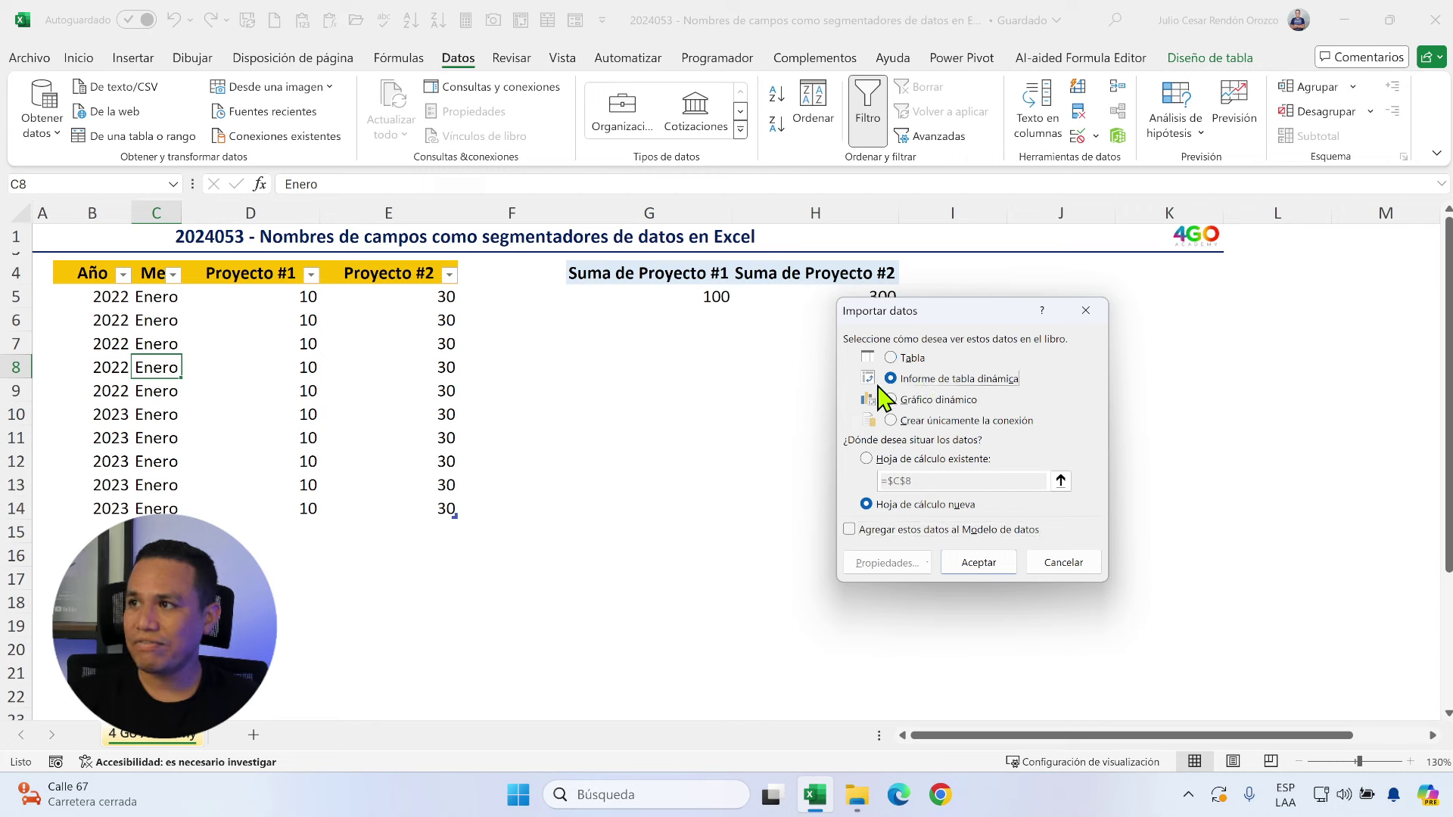
left_click(901, 466)
left_click(654, 352)
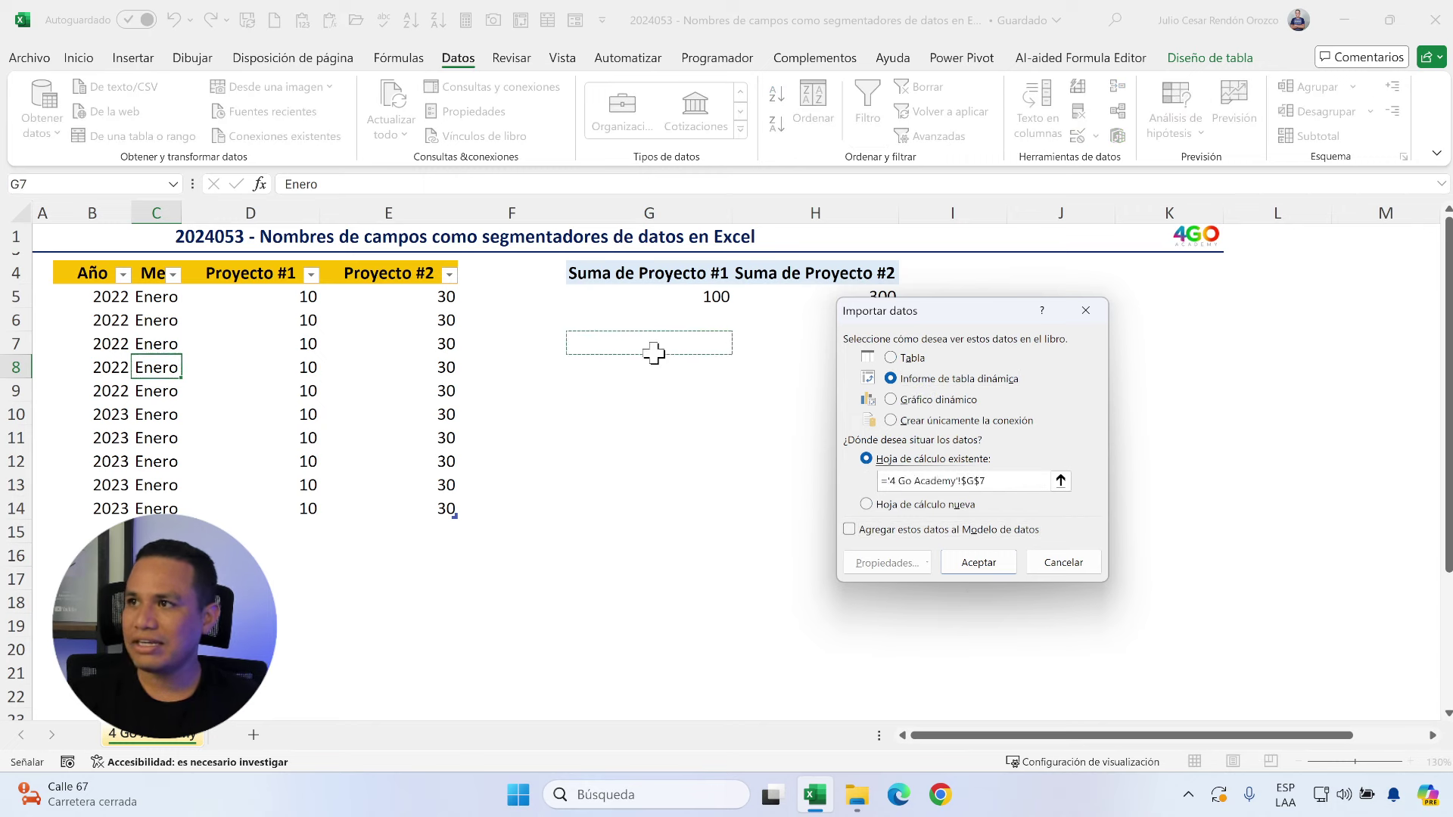
left_click(969, 567)
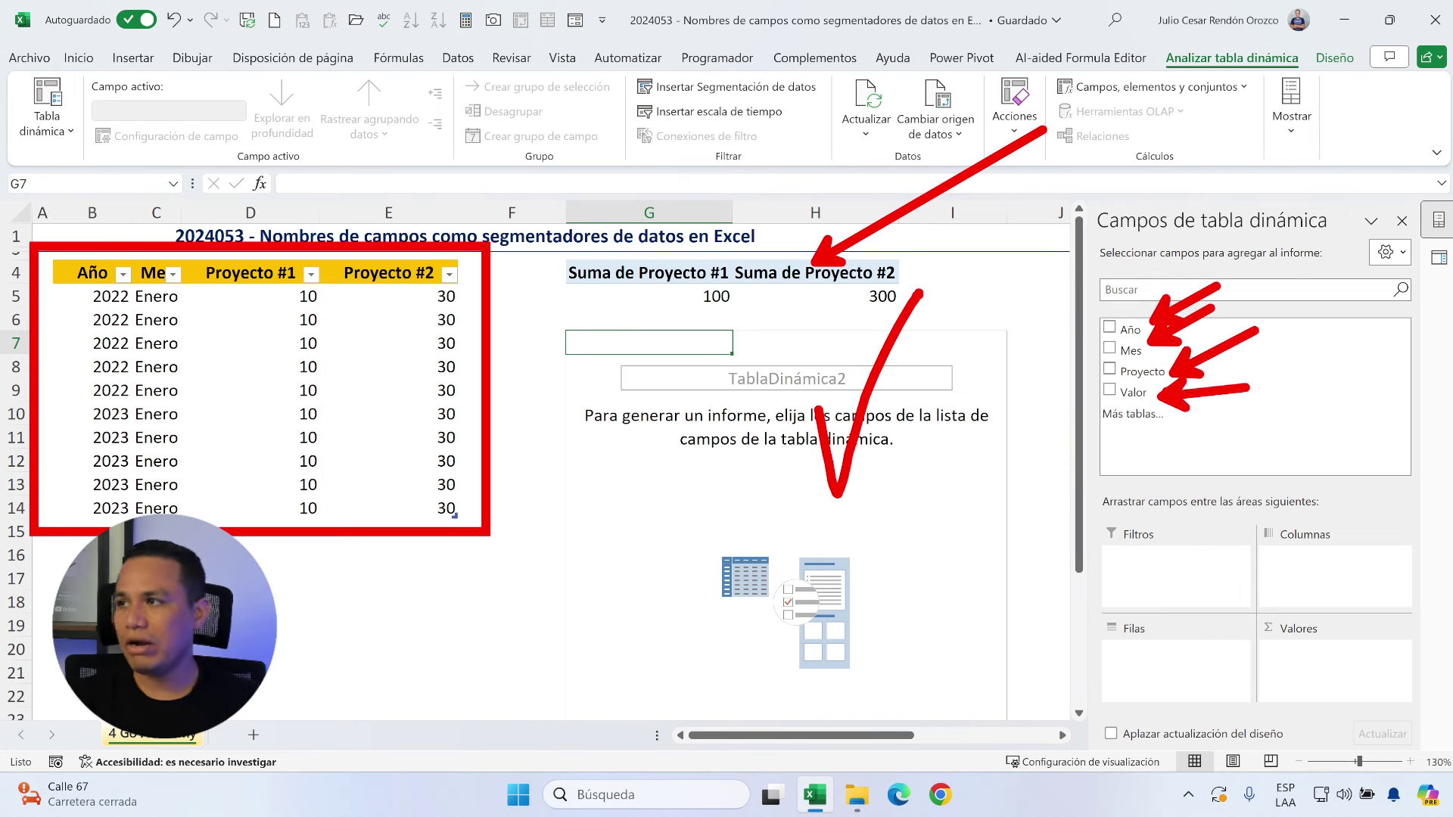
Step: Add Valor to Valores for a Suma de Valor of 400 and start Insertar Segmentación de datos
left_click_drag(1134, 391, 1305, 668)
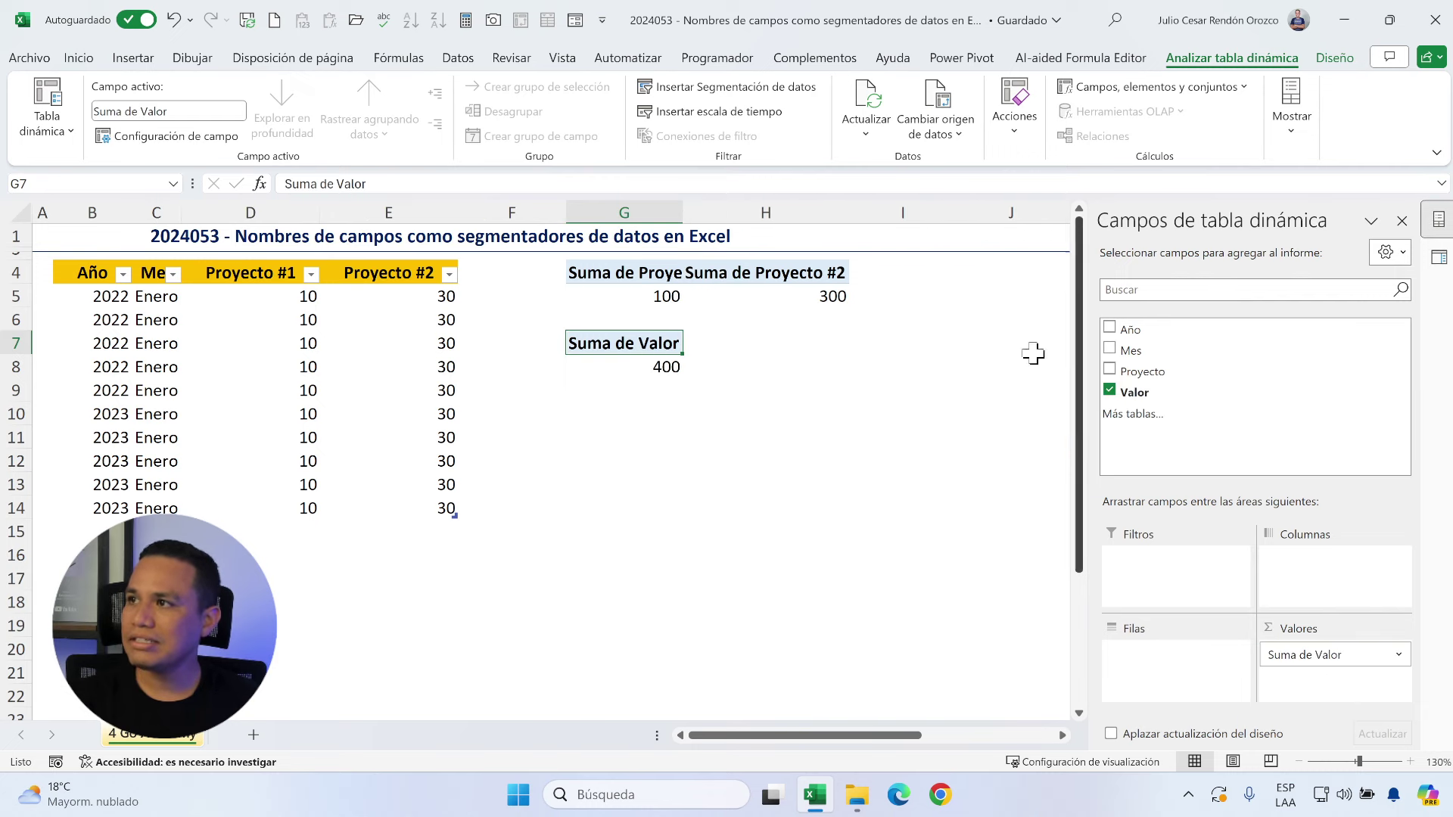
left_click(727, 89)
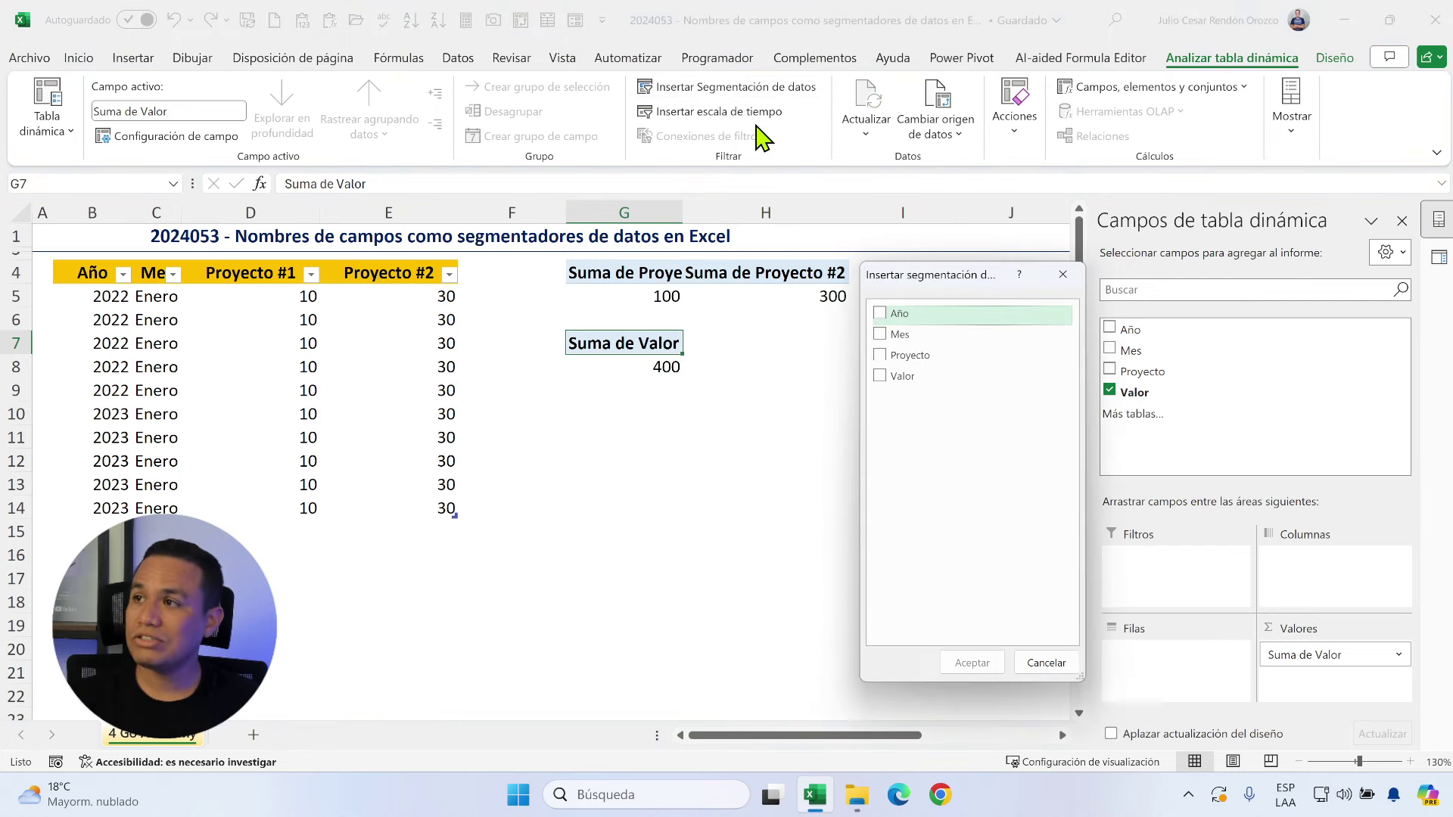
left_click(886, 357)
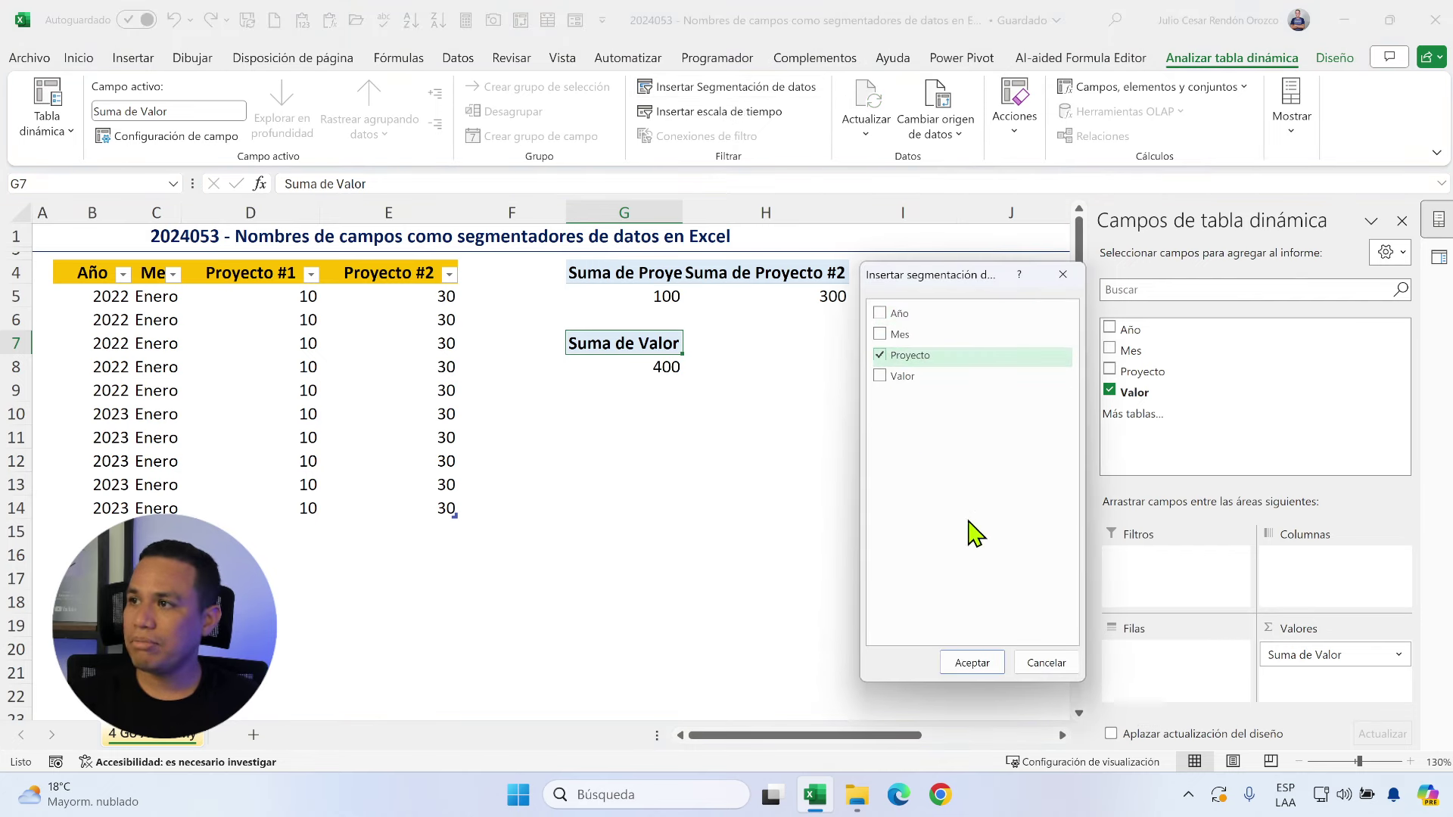
left_click(976, 666)
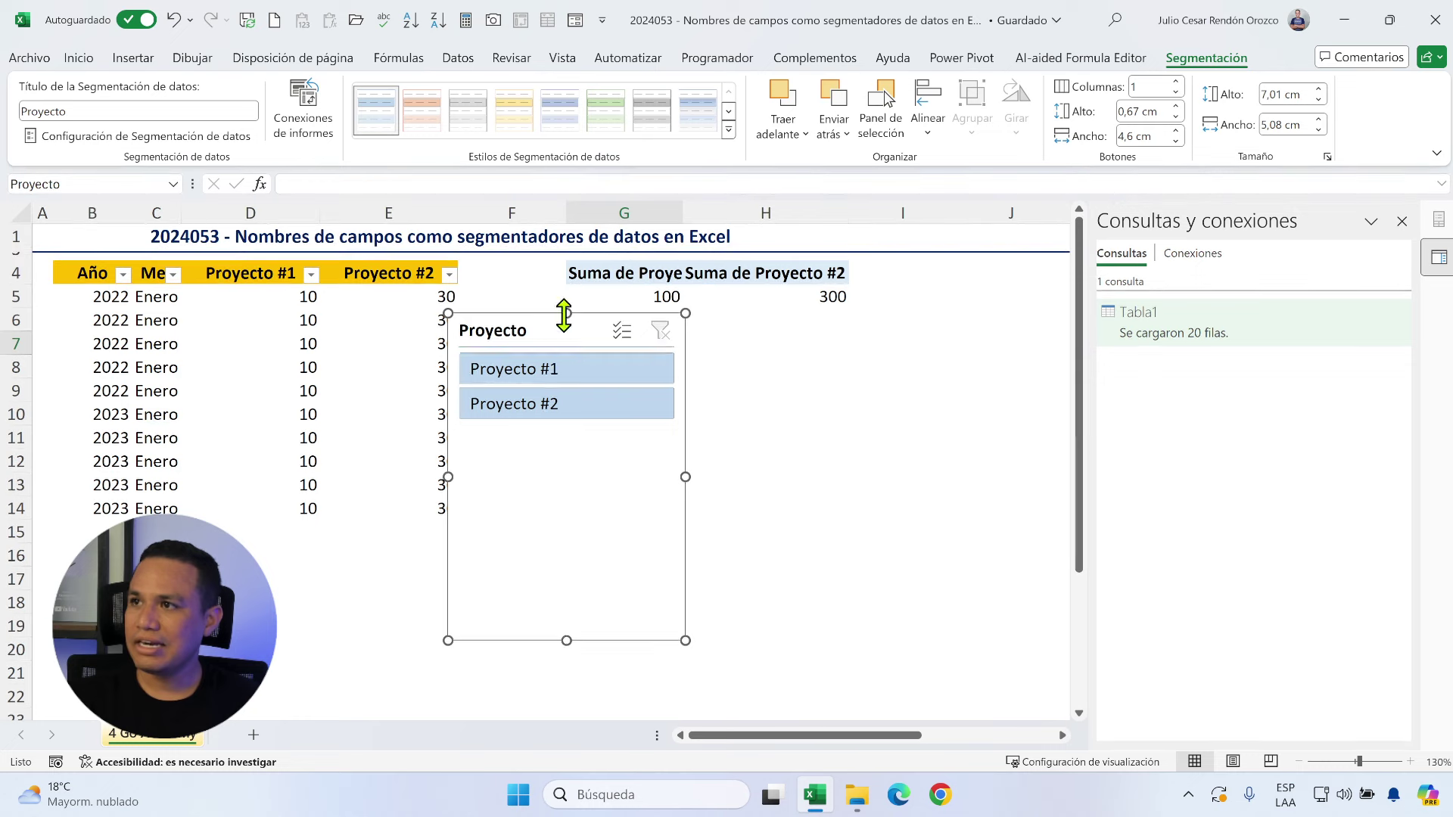
left_click_drag(581, 485, 668, 425)
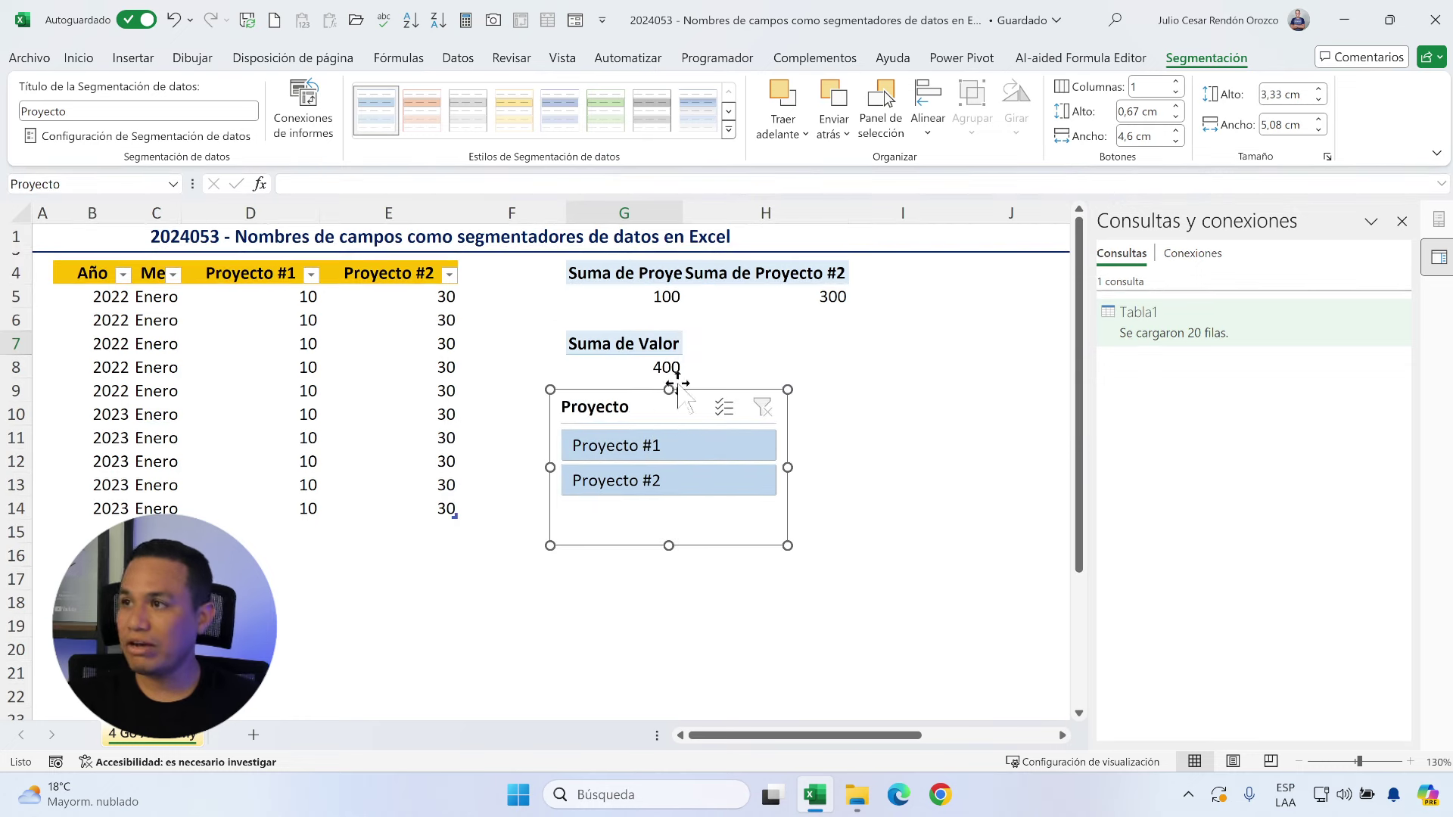
left_click_drag(634, 295, 303, 295)
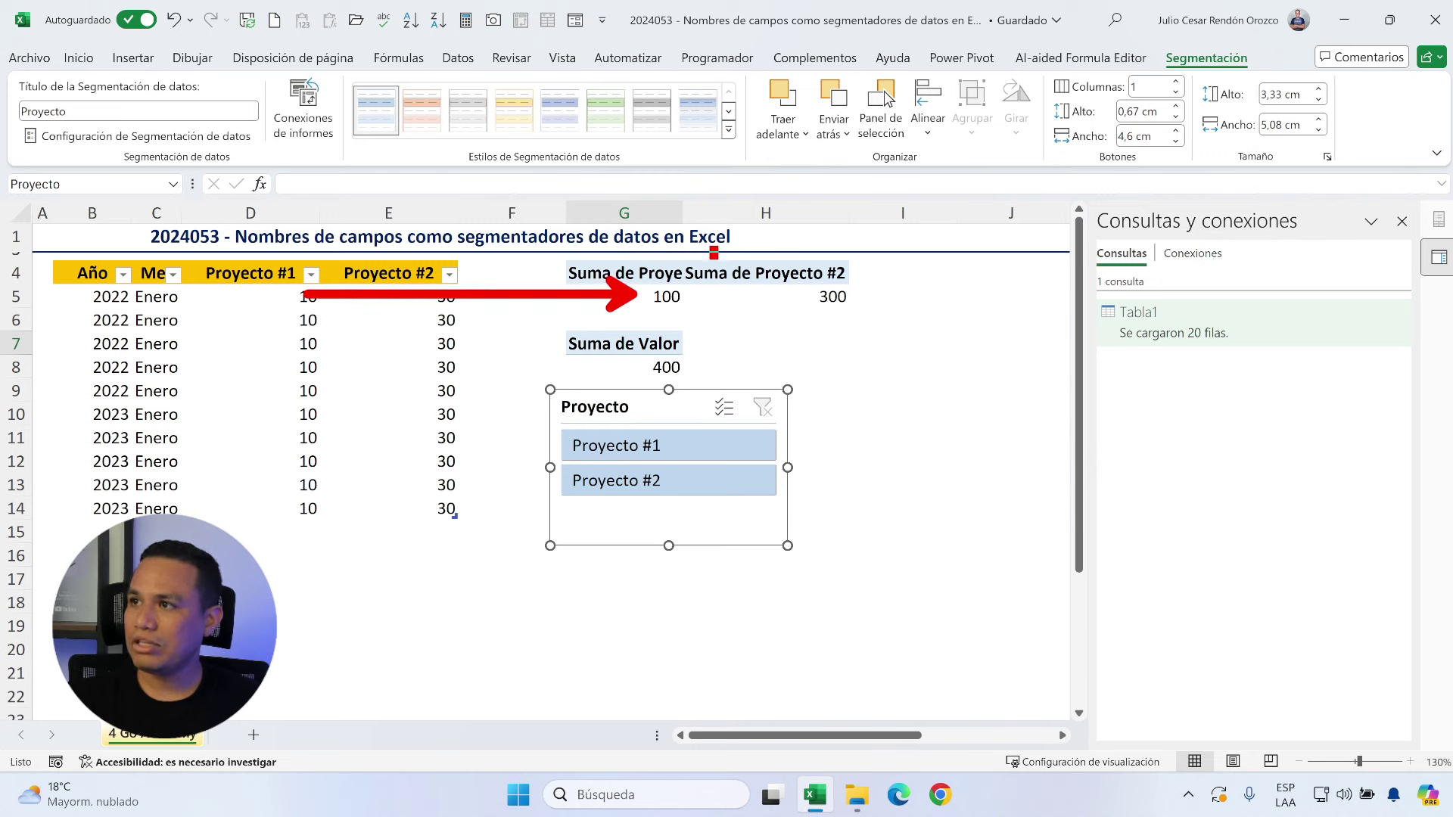
mouse_move(714, 246)
left_mouse_down()
mouse_move(898, 318)
mouse_move(991, 470)
left_mouse_up()
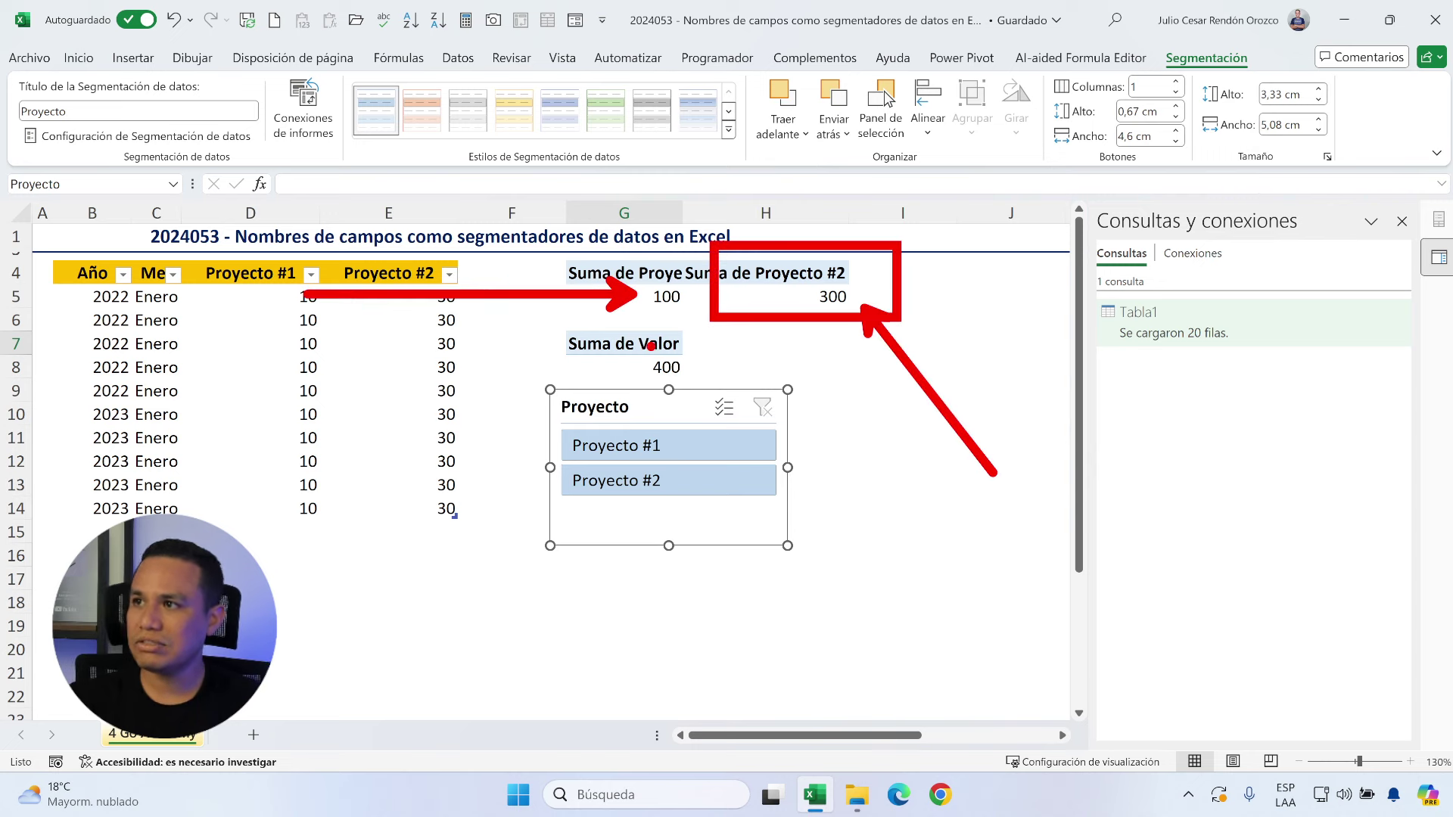
left_click_drag(690, 353, 835, 353)
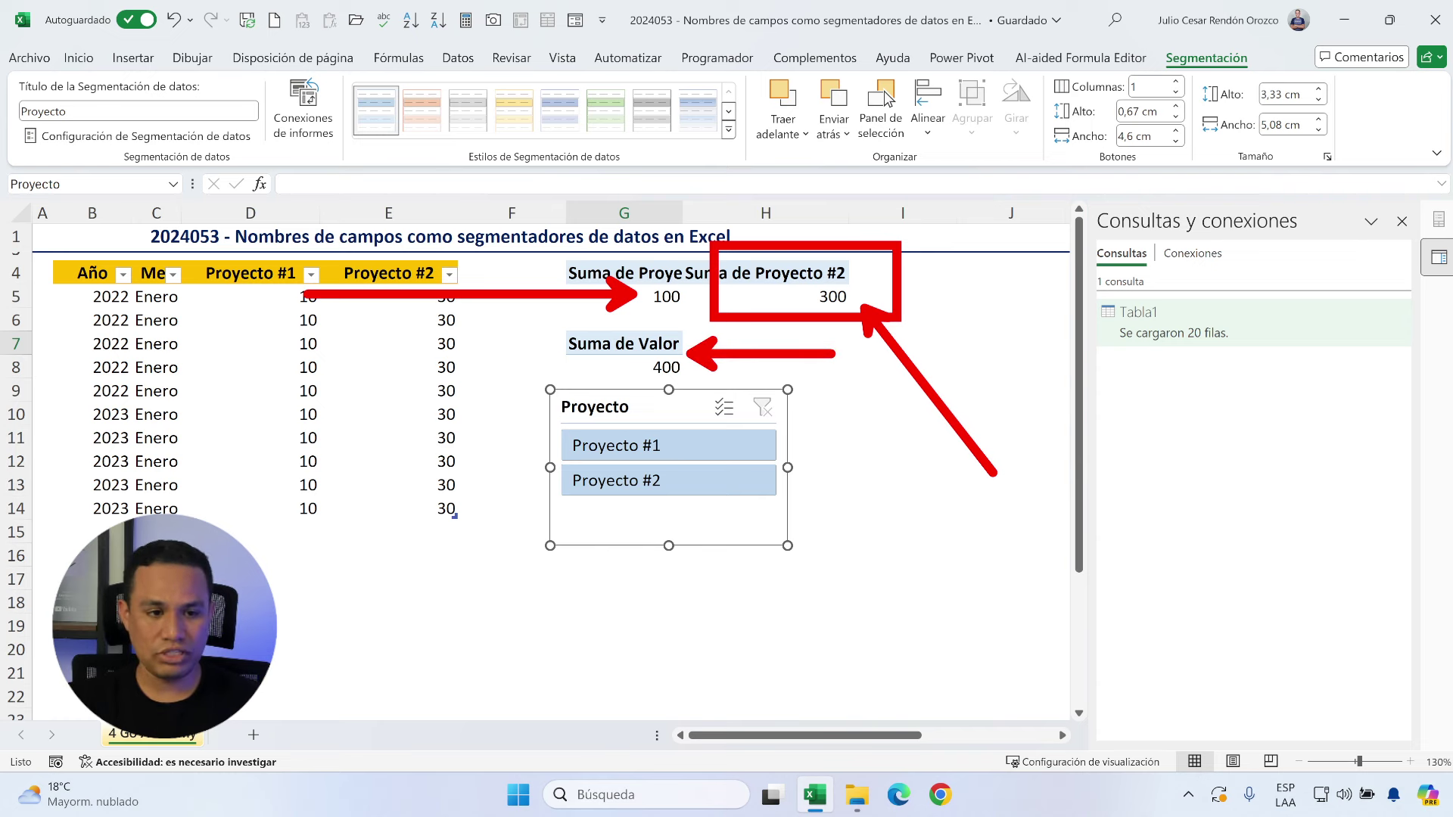
Step: Filter the Proyecto slicer to Proyecto #1, then Proyecto #2 (total 300), and select G4
key("Escape")
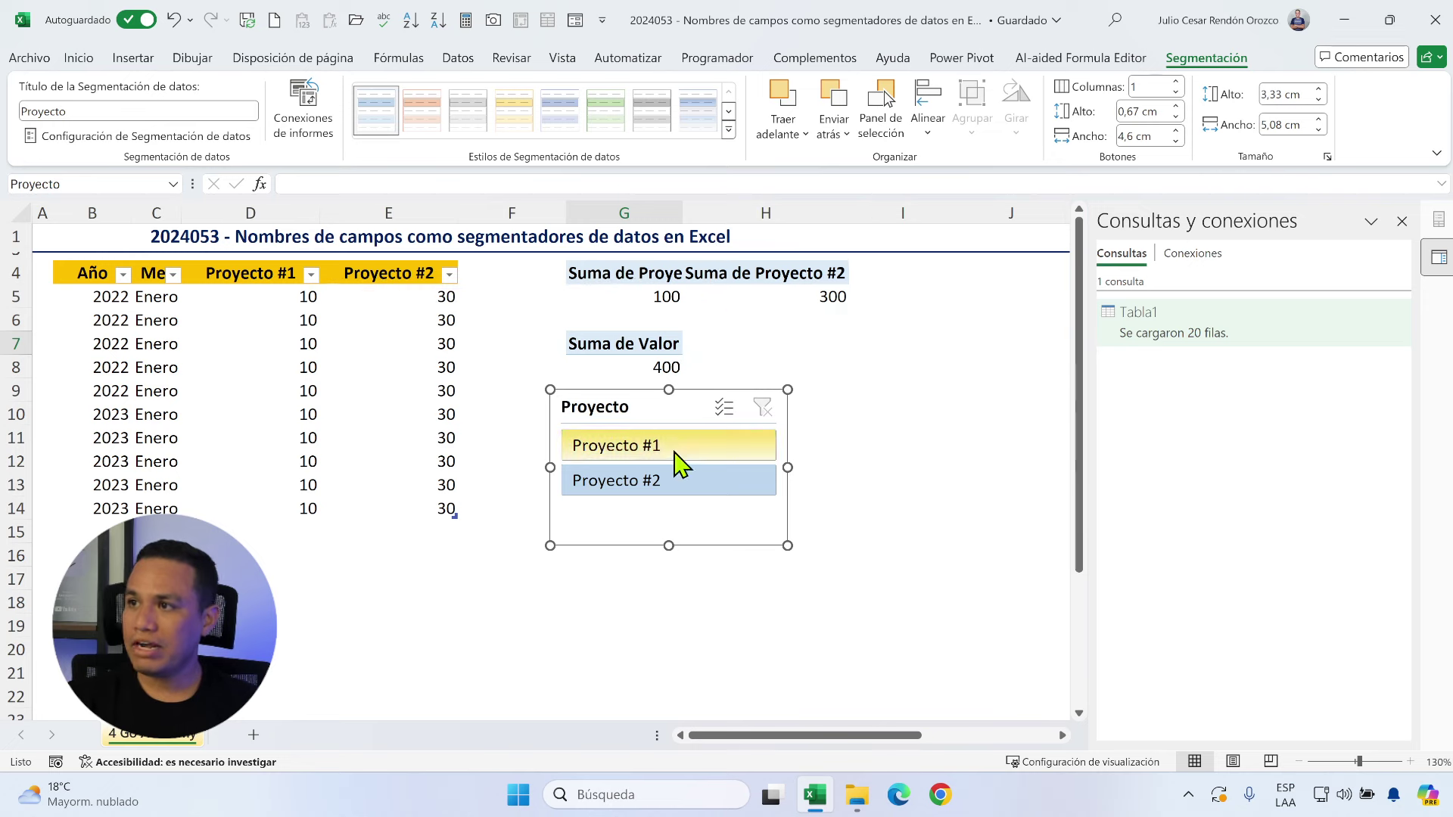
left_click(678, 451)
left_click(646, 369)
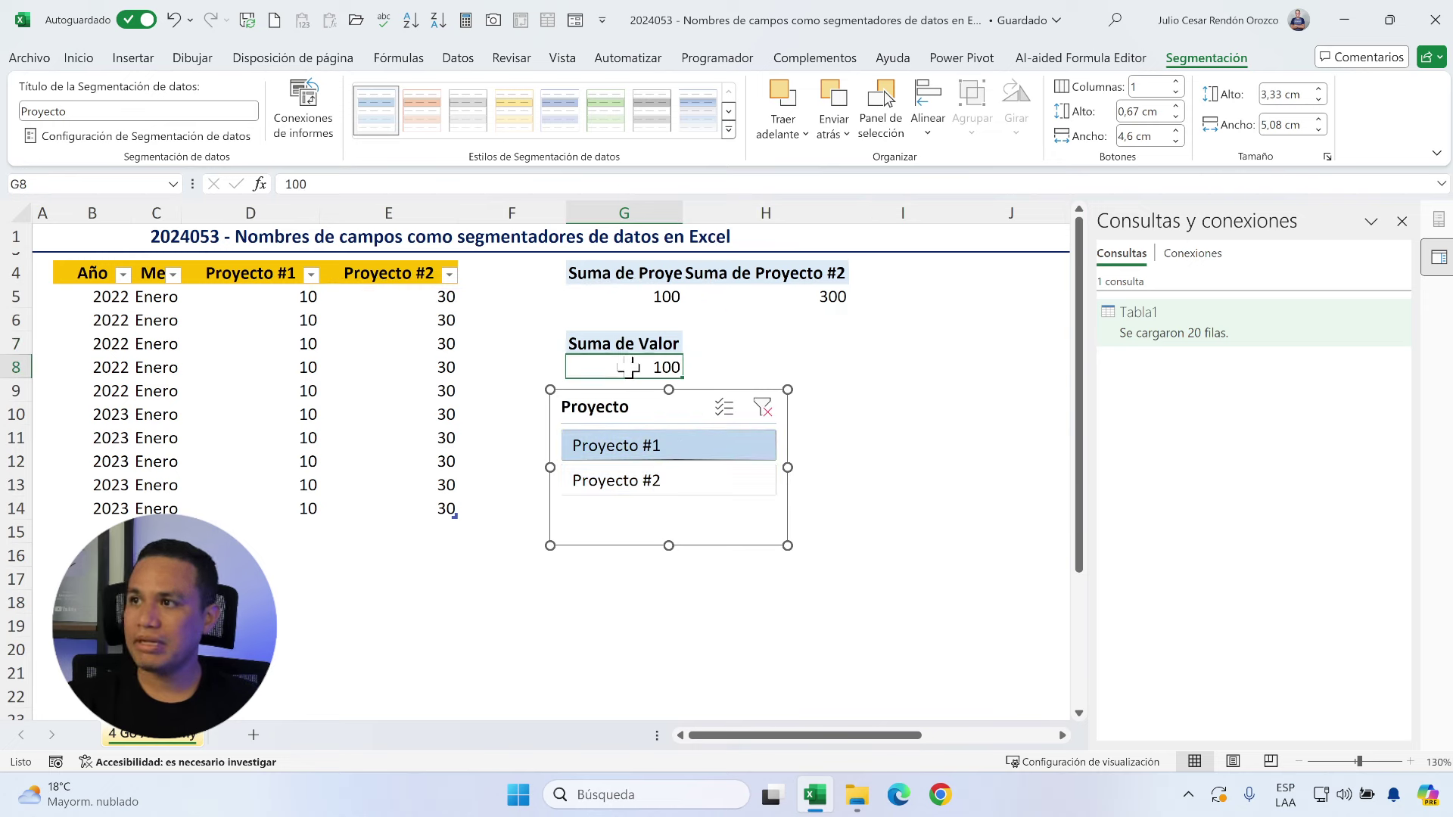
left_click(665, 482)
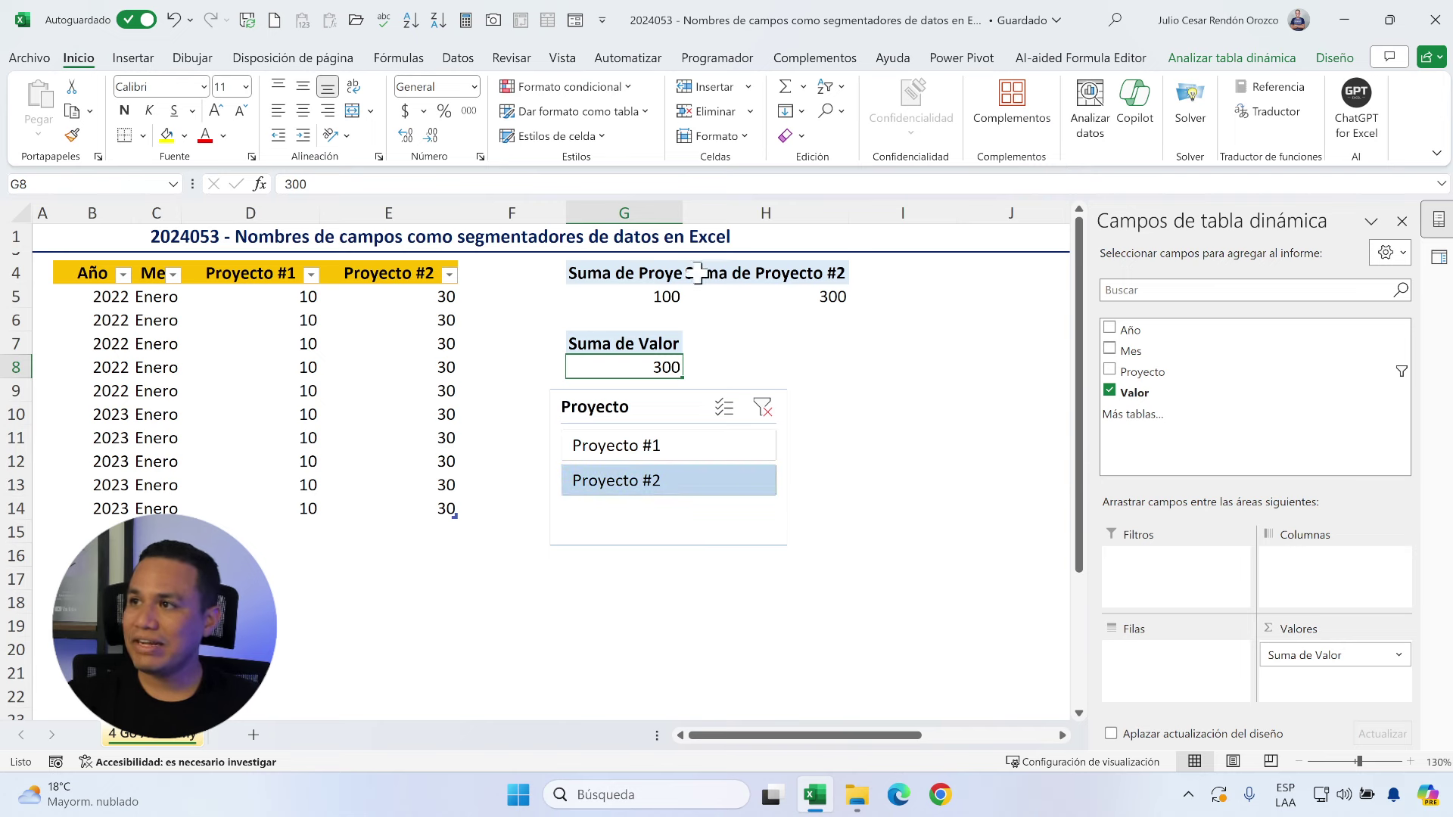
left_click(673, 274)
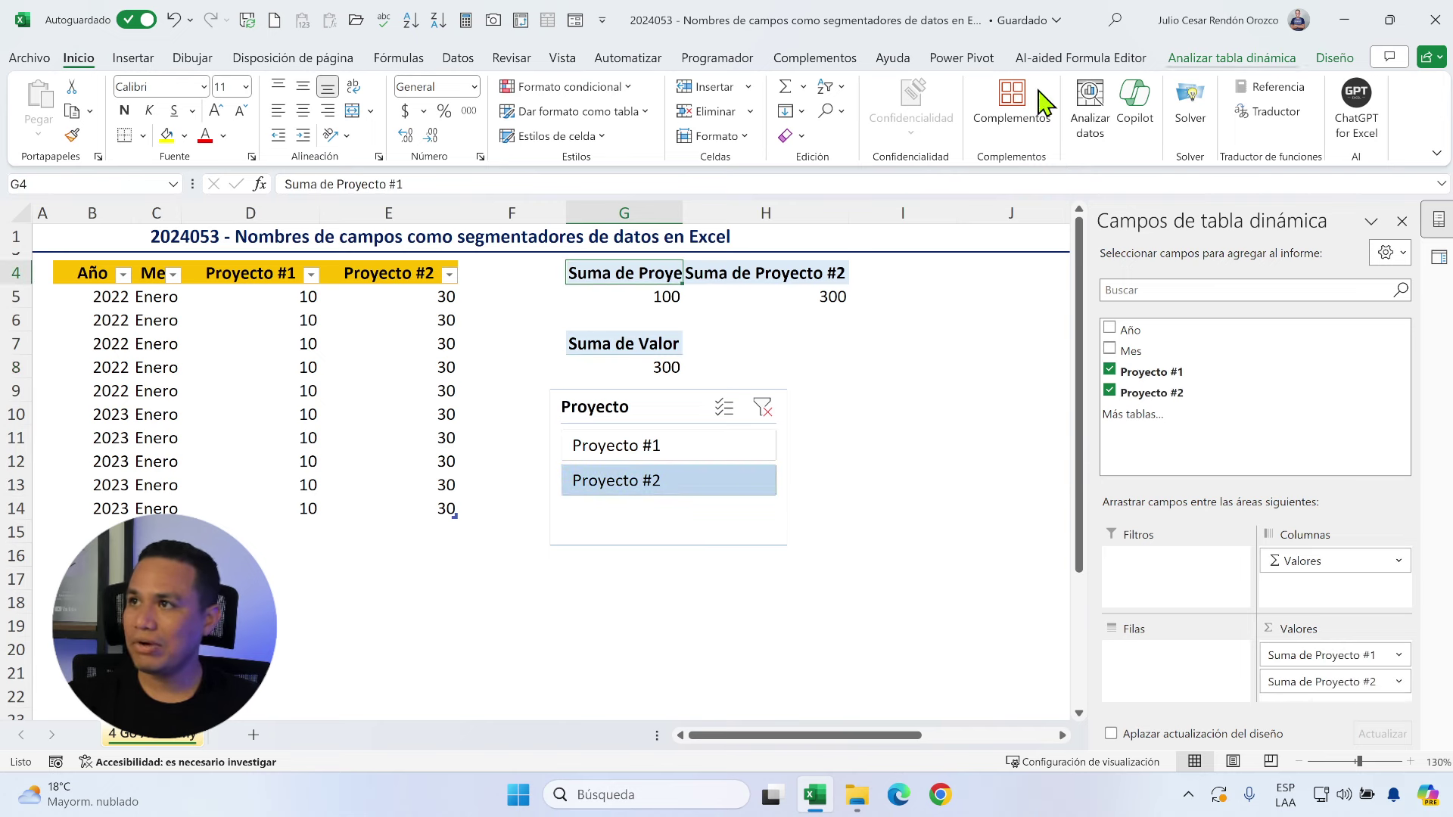
left_click(684, 90)
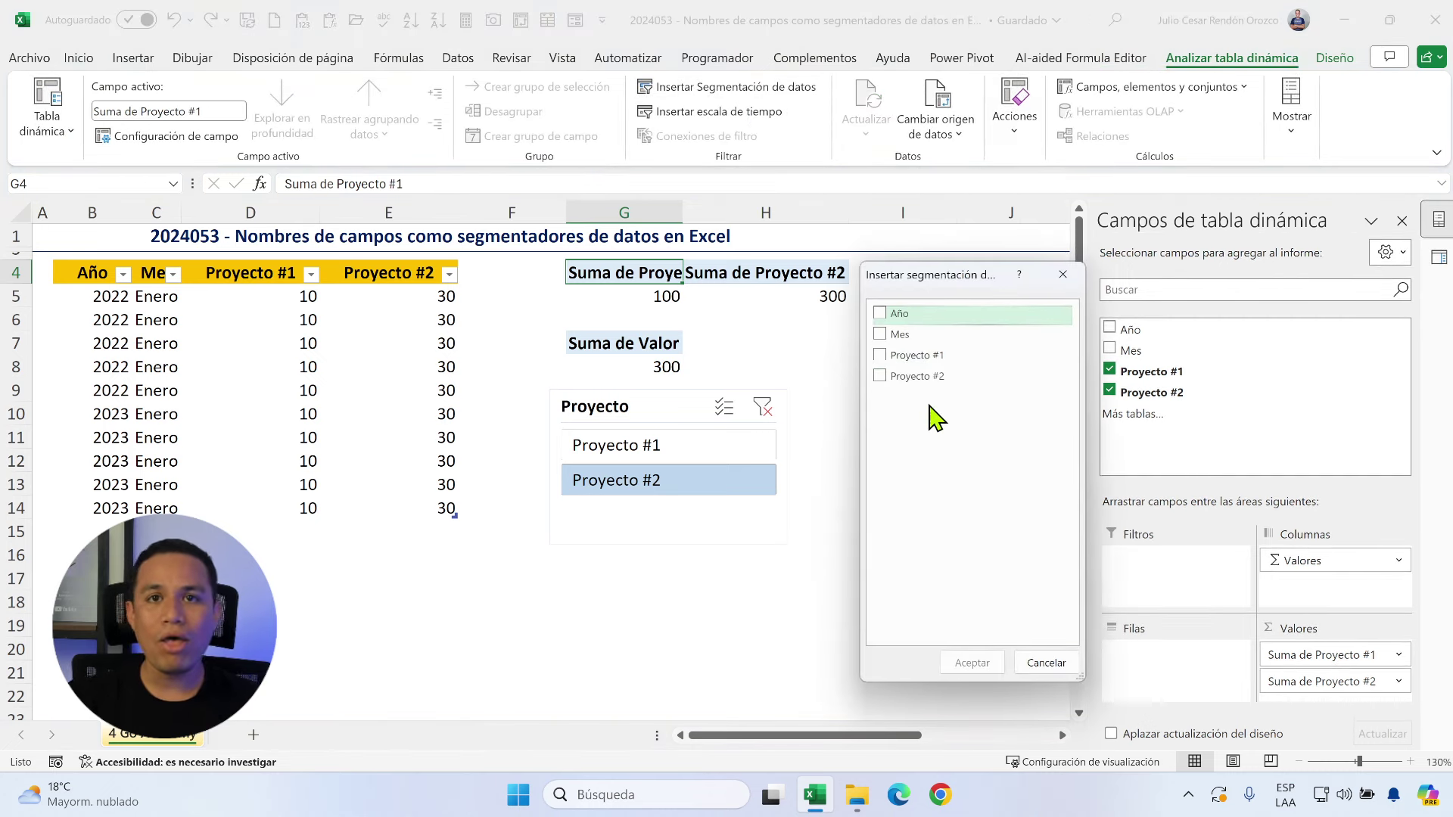
left_click(881, 357)
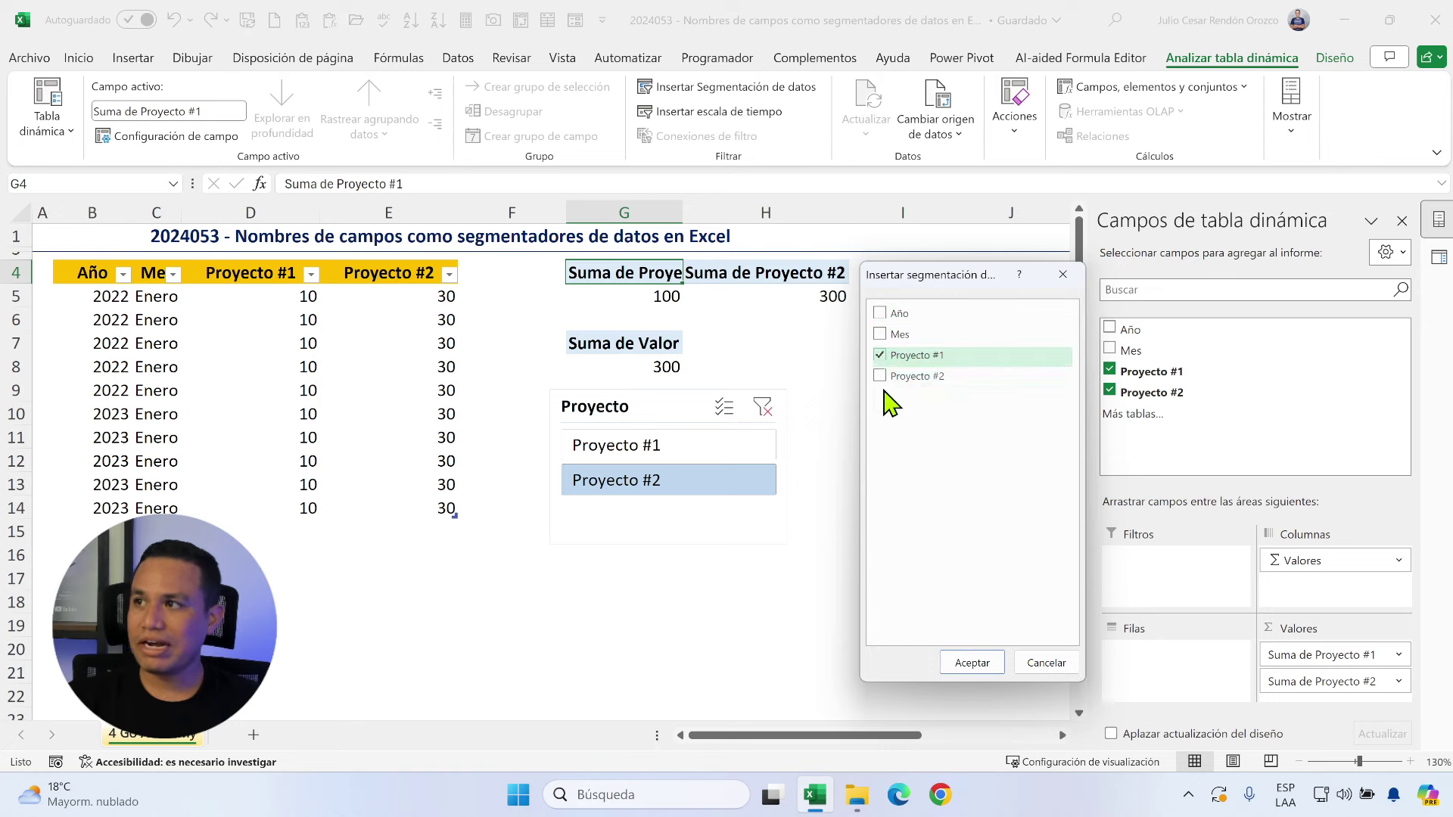
left_click(881, 378)
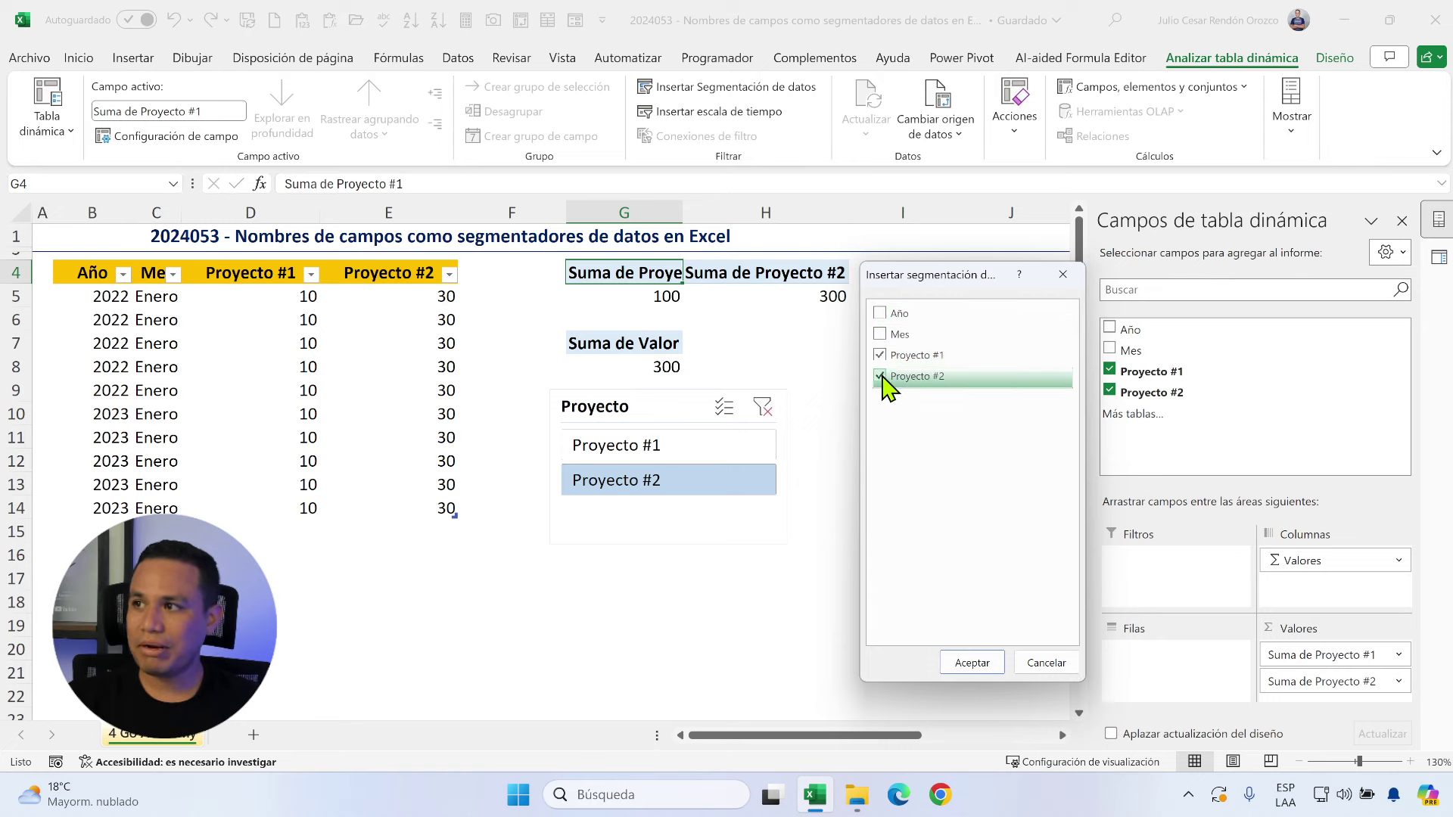
left_click(996, 660)
left_click_drag(515, 306, 978, 339)
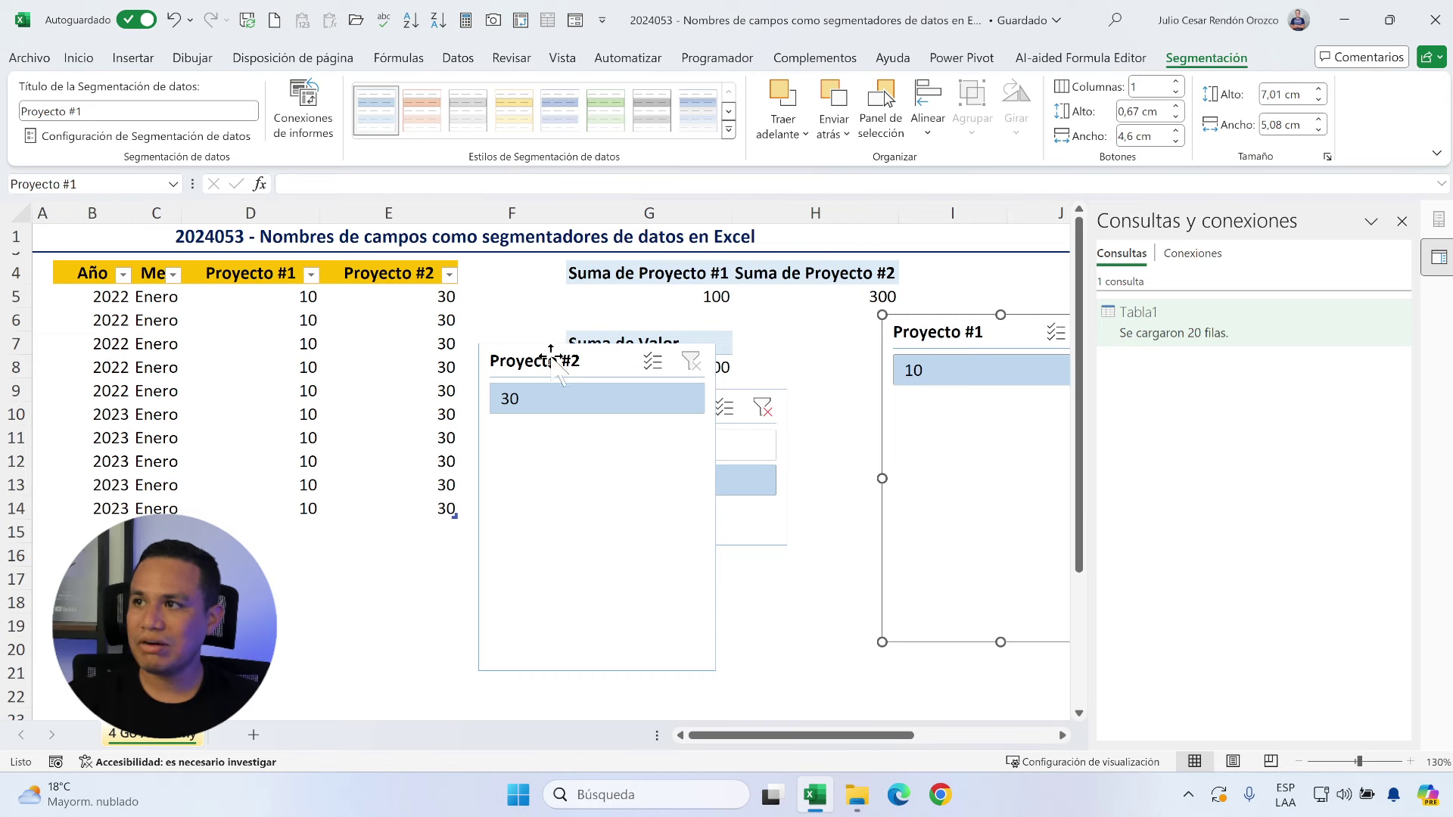
left_click_drag(529, 361, 920, 415)
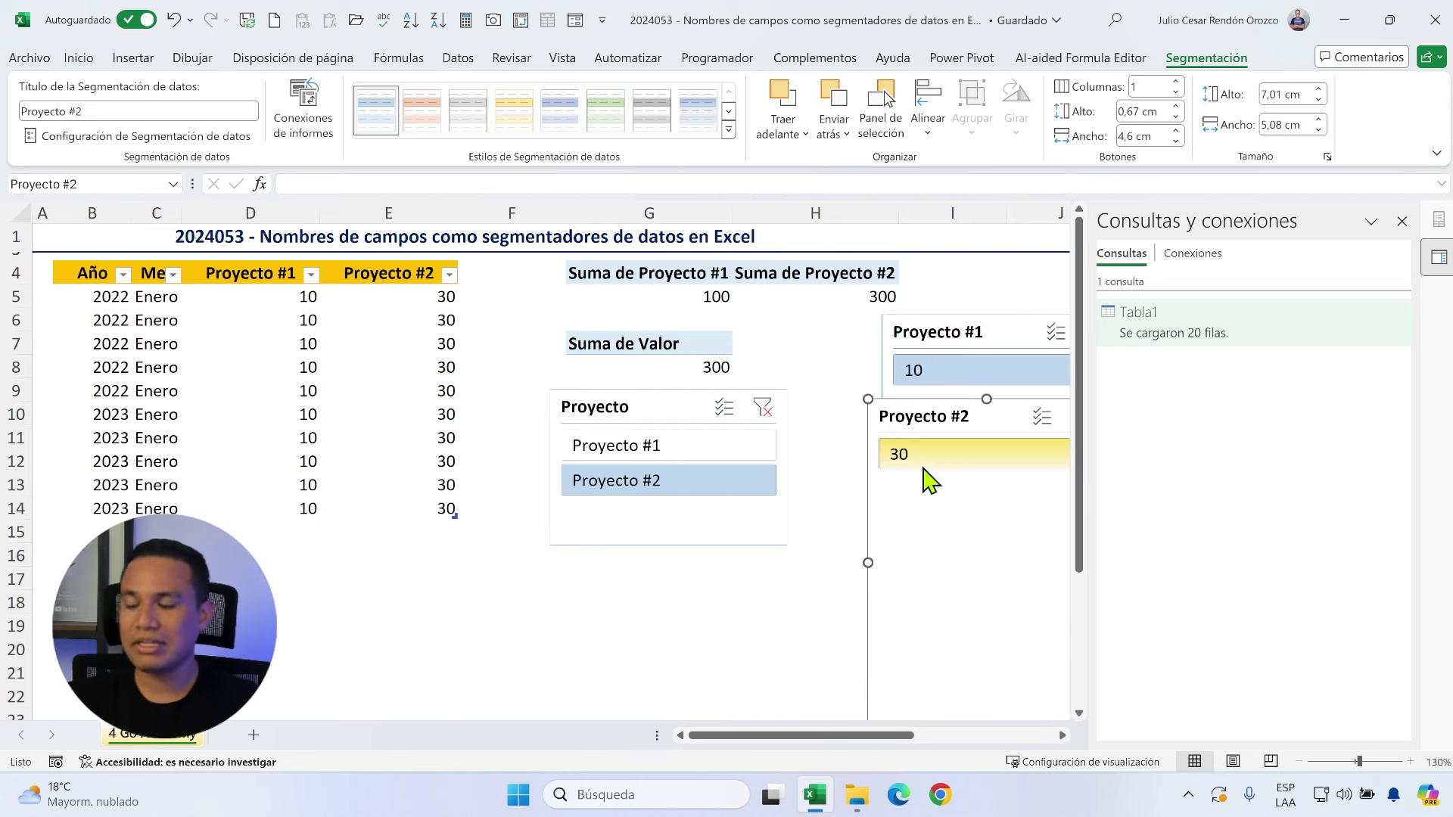
left_click(932, 333)
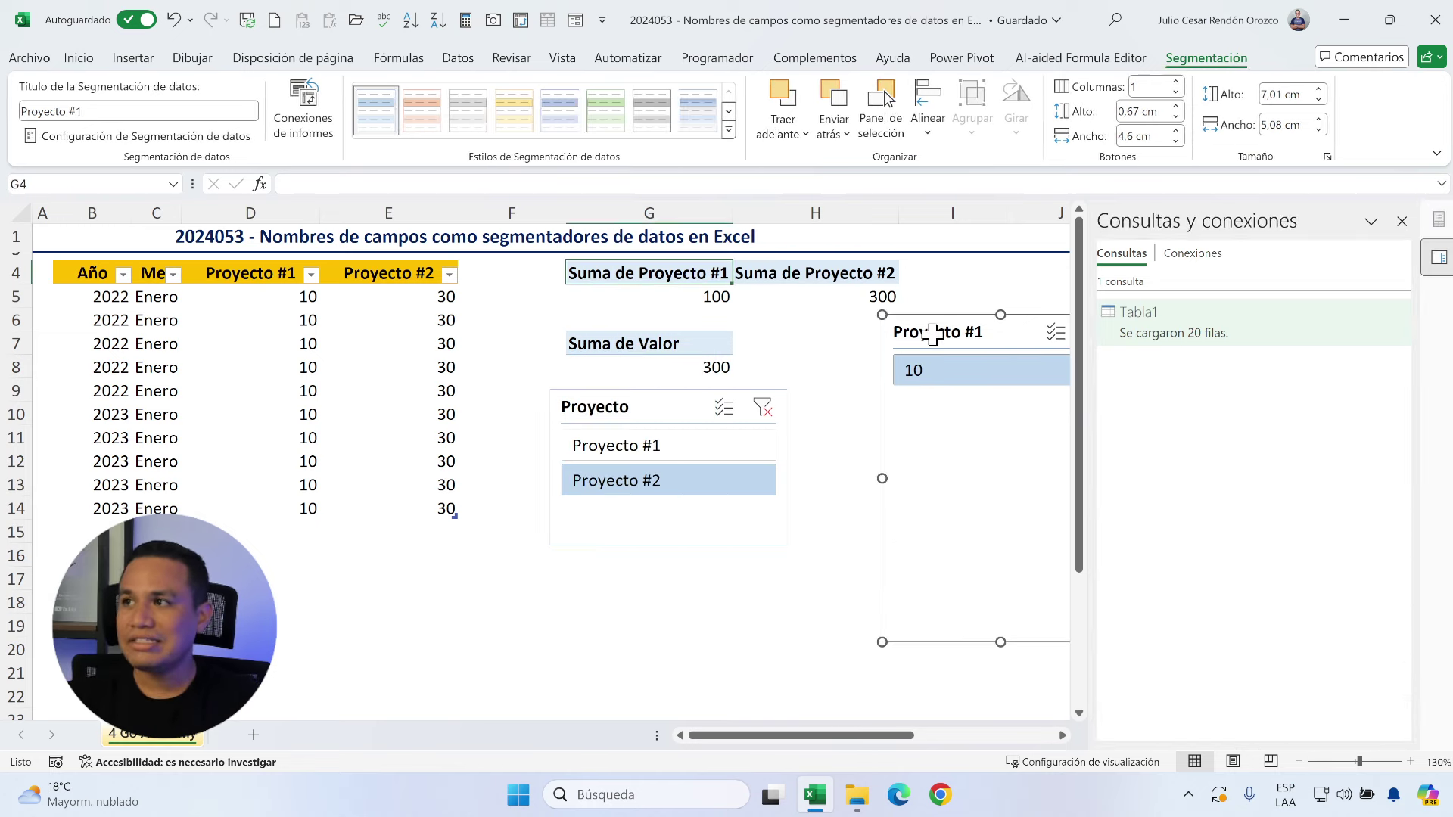
key("Delete")
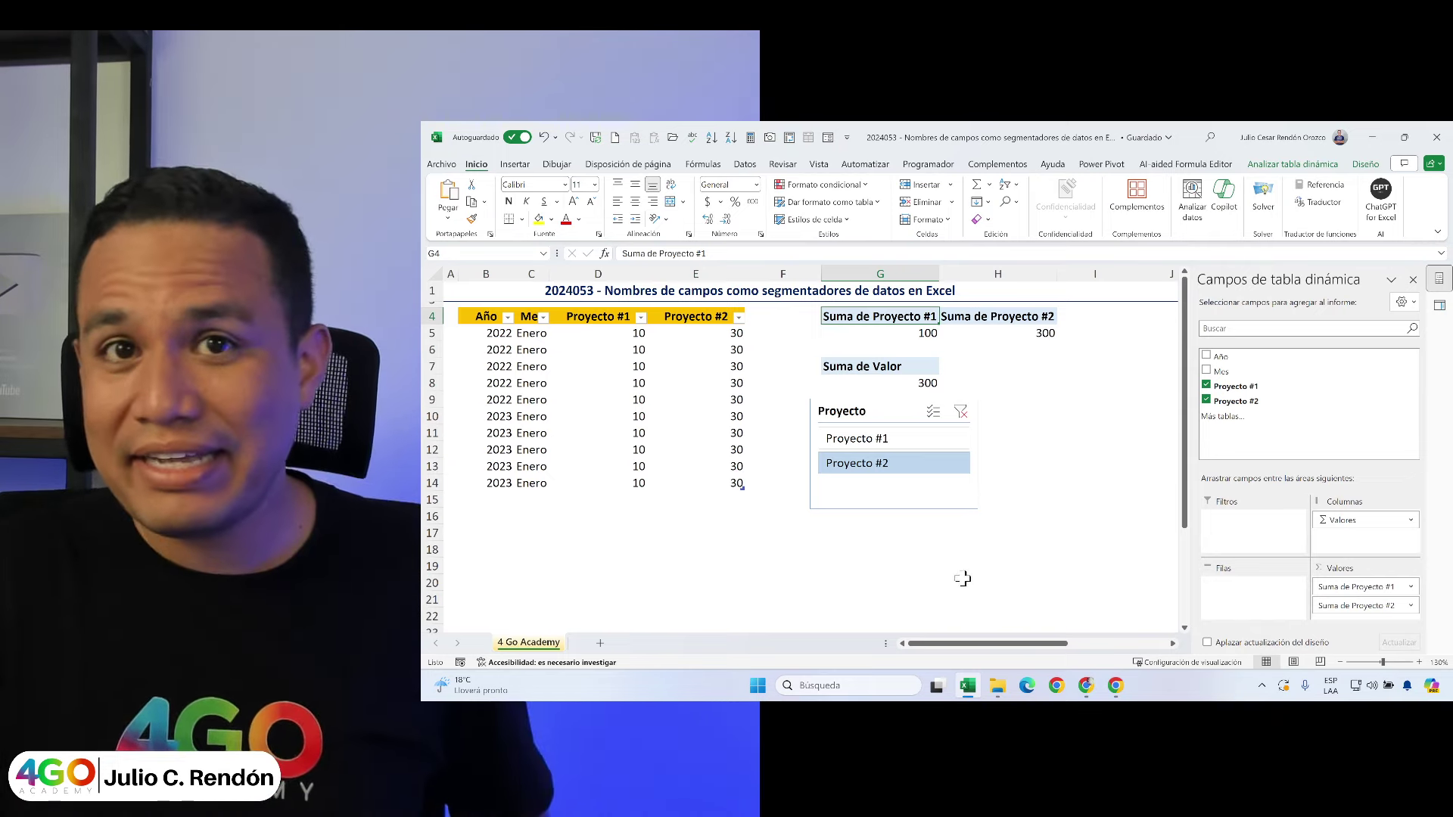
Step: Minimize the Excel workbook so the browser's 4GO Academy login page is visible
left_click(1371, 139)
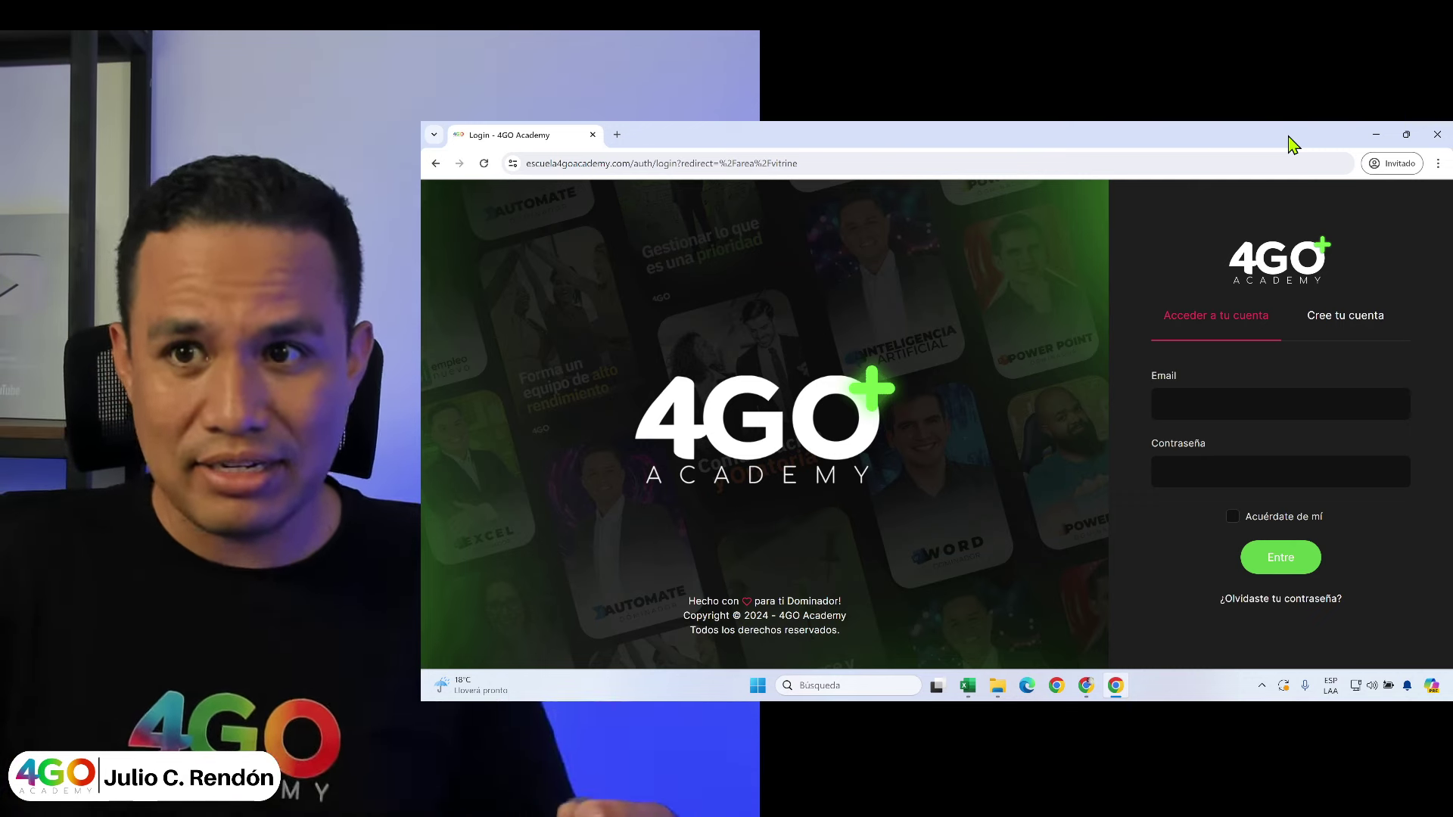
Step: Hide the login window and scroll the home page from Empieza Aquí to the Jornada de Power BI classes
left_click(1376, 136)
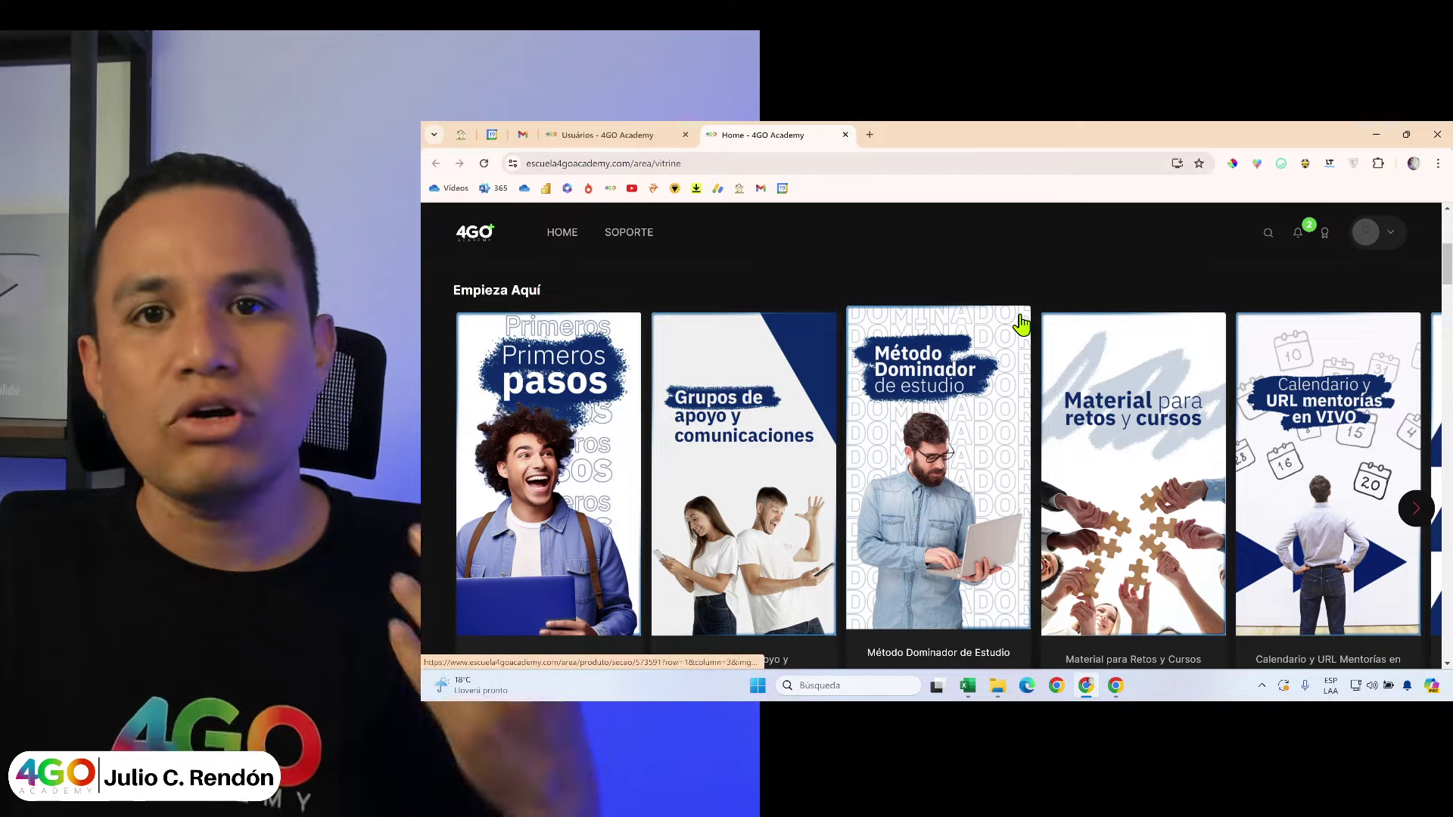
scroll(1020, 323, "down", 2)
scroll(1020, 324, "down", 3)
scroll(1021, 324, "down", 1)
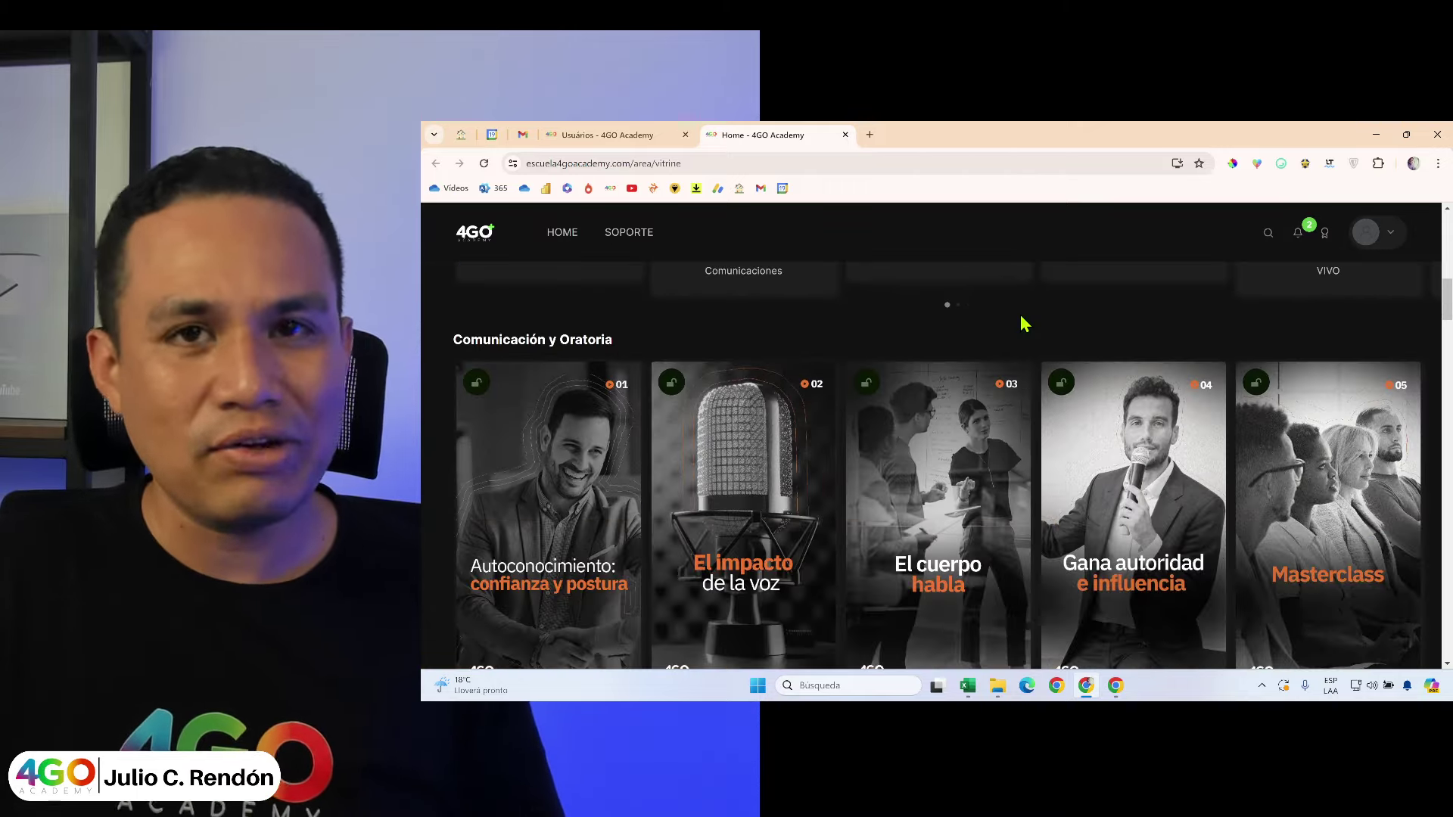
scroll(1023, 323, "down", 1)
scroll(1022, 324, "down", 2)
scroll(1021, 324, "down", 2)
scroll(1021, 324, "down", 2)
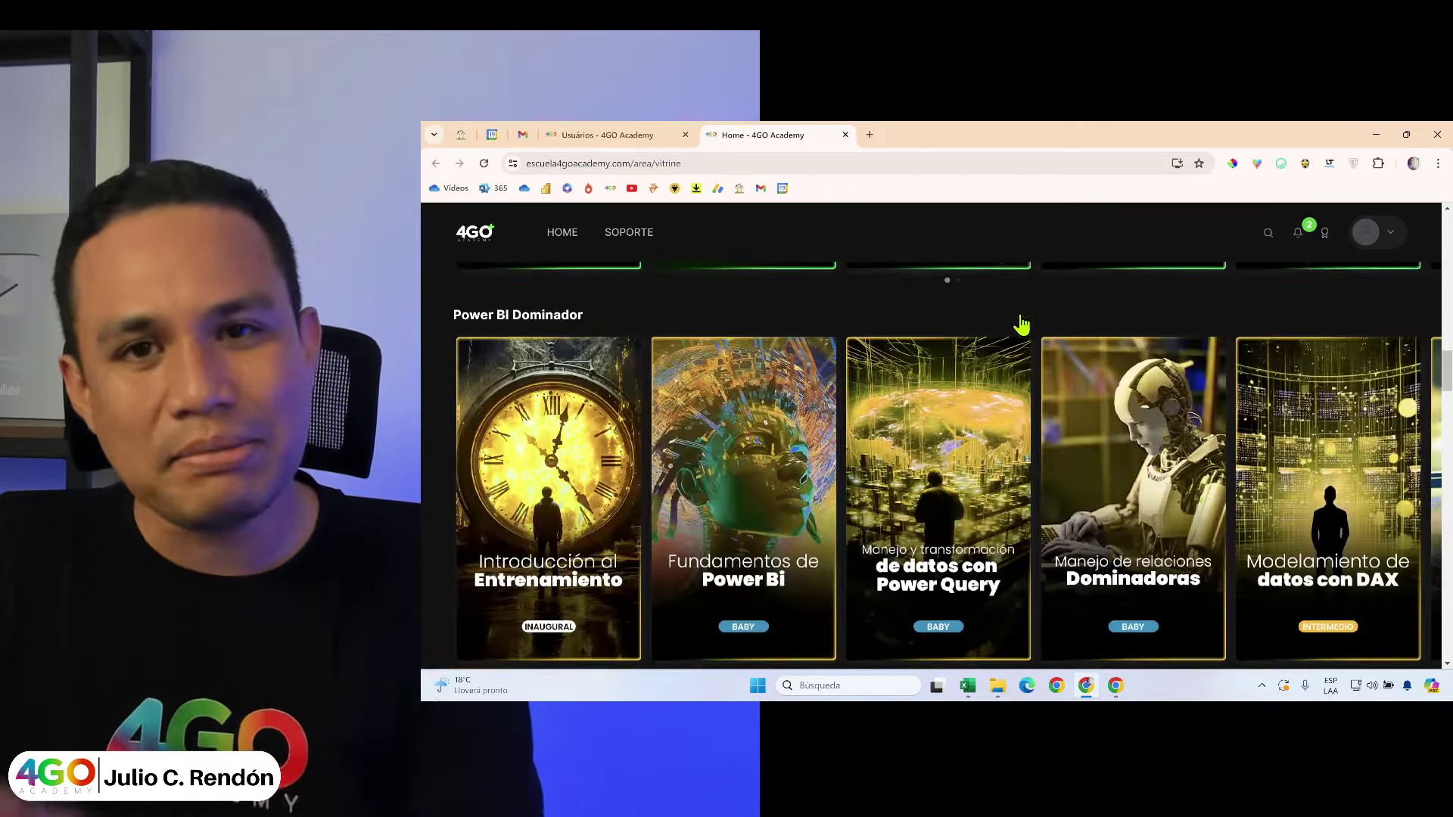
scroll(1021, 324, "down", 2)
scroll(1021, 324, "down", 1)
scroll(1021, 324, "down", 2)
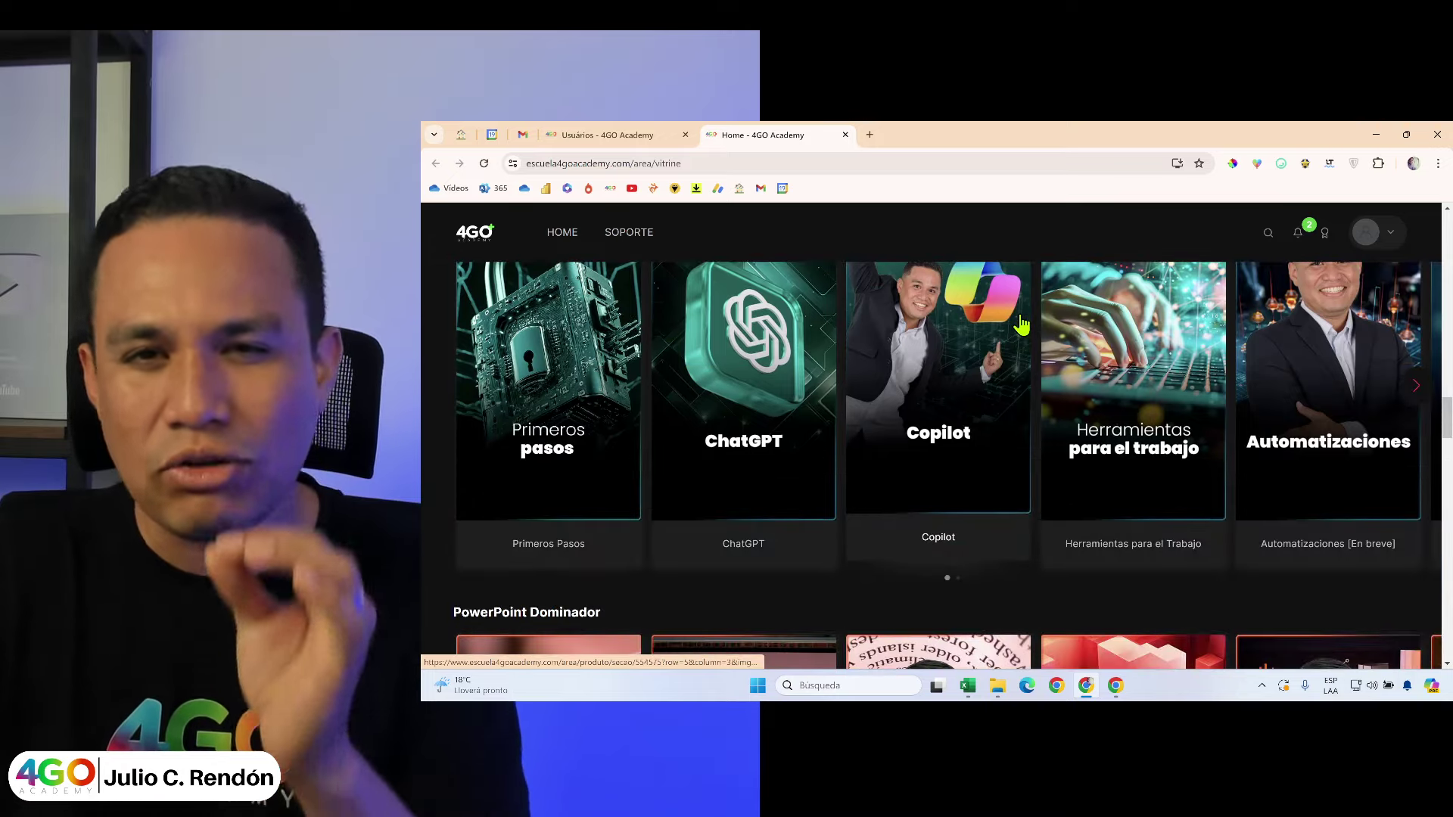
scroll(1022, 324, "up", 2)
scroll(1021, 324, "up", 1)
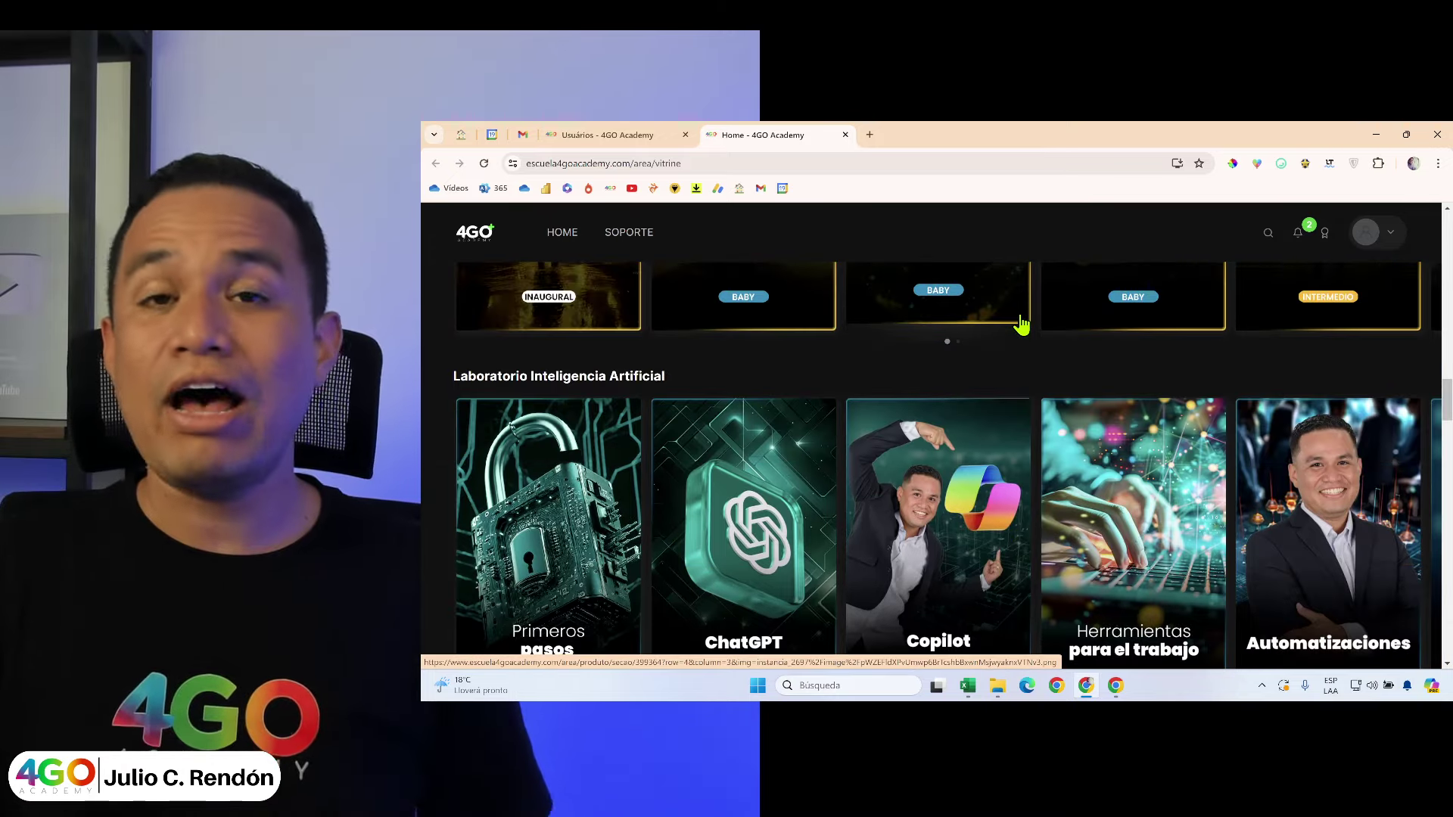
scroll(1021, 324, "down", 2)
scroll(1022, 324, "down", 1)
scroll(1021, 324, "down", 3)
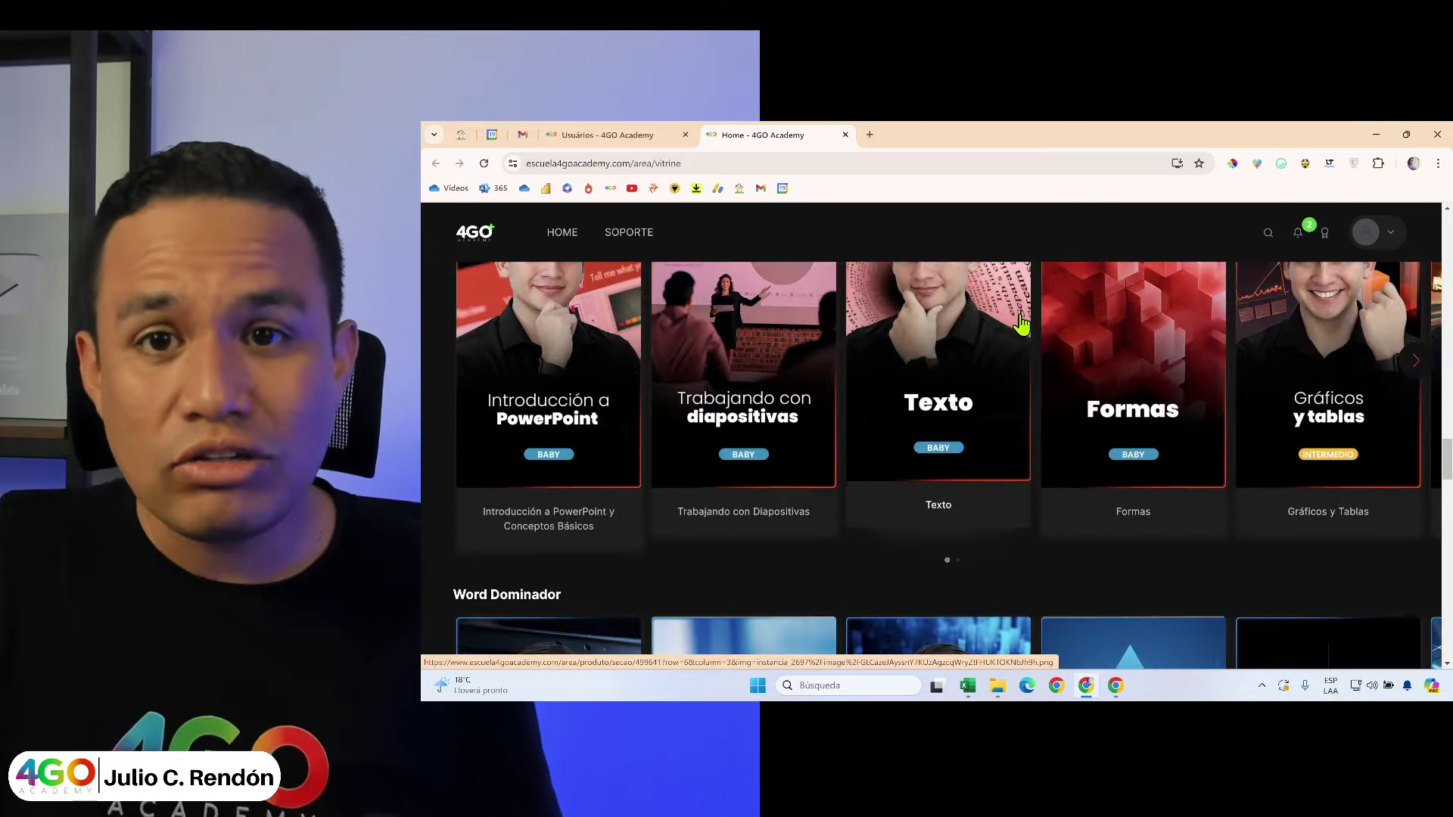
scroll(1021, 324, "down", 3)
scroll(1022, 324, "down", 4)
scroll(1021, 324, "down", 5)
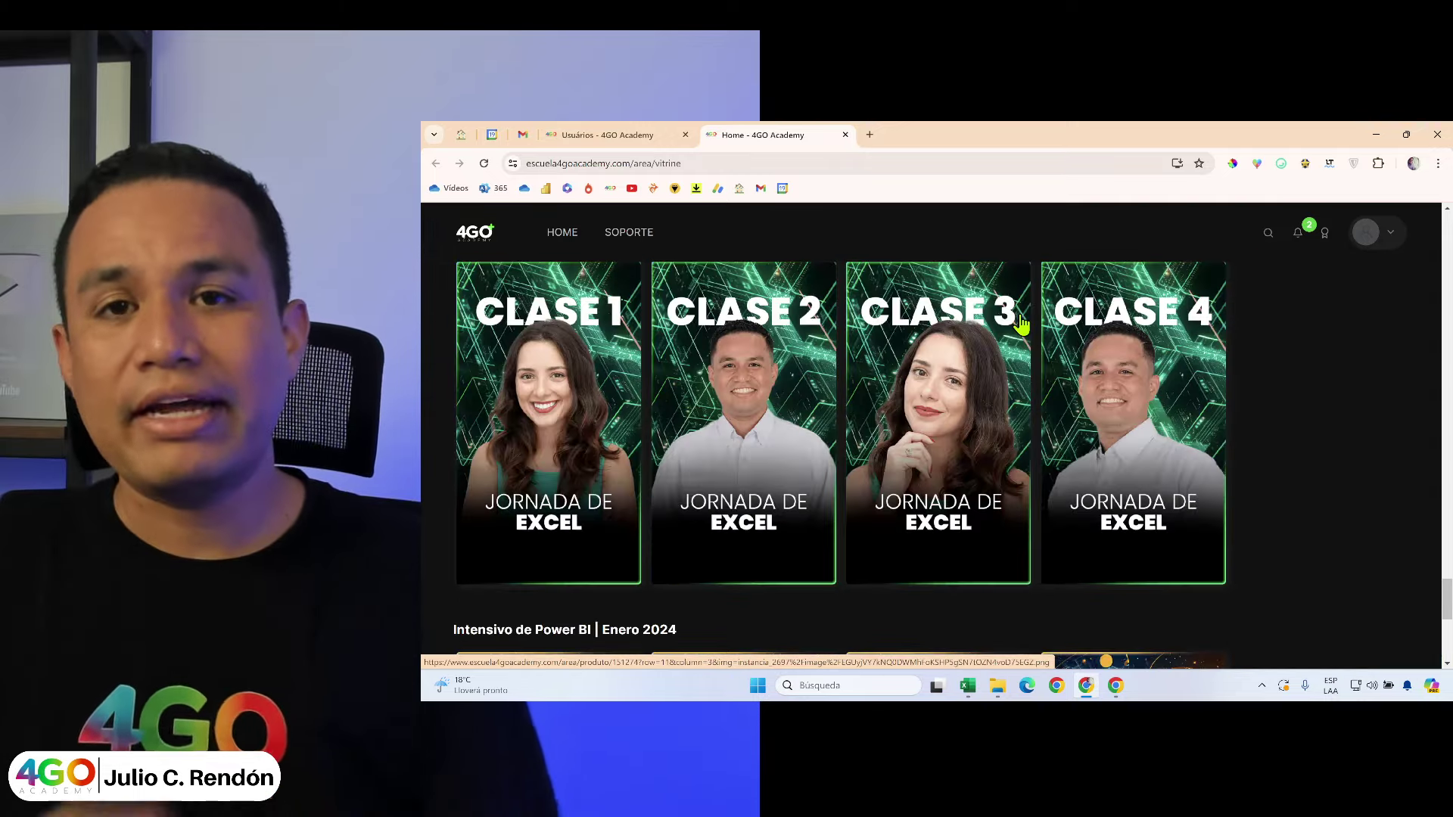
scroll(1022, 324, "down", 5)
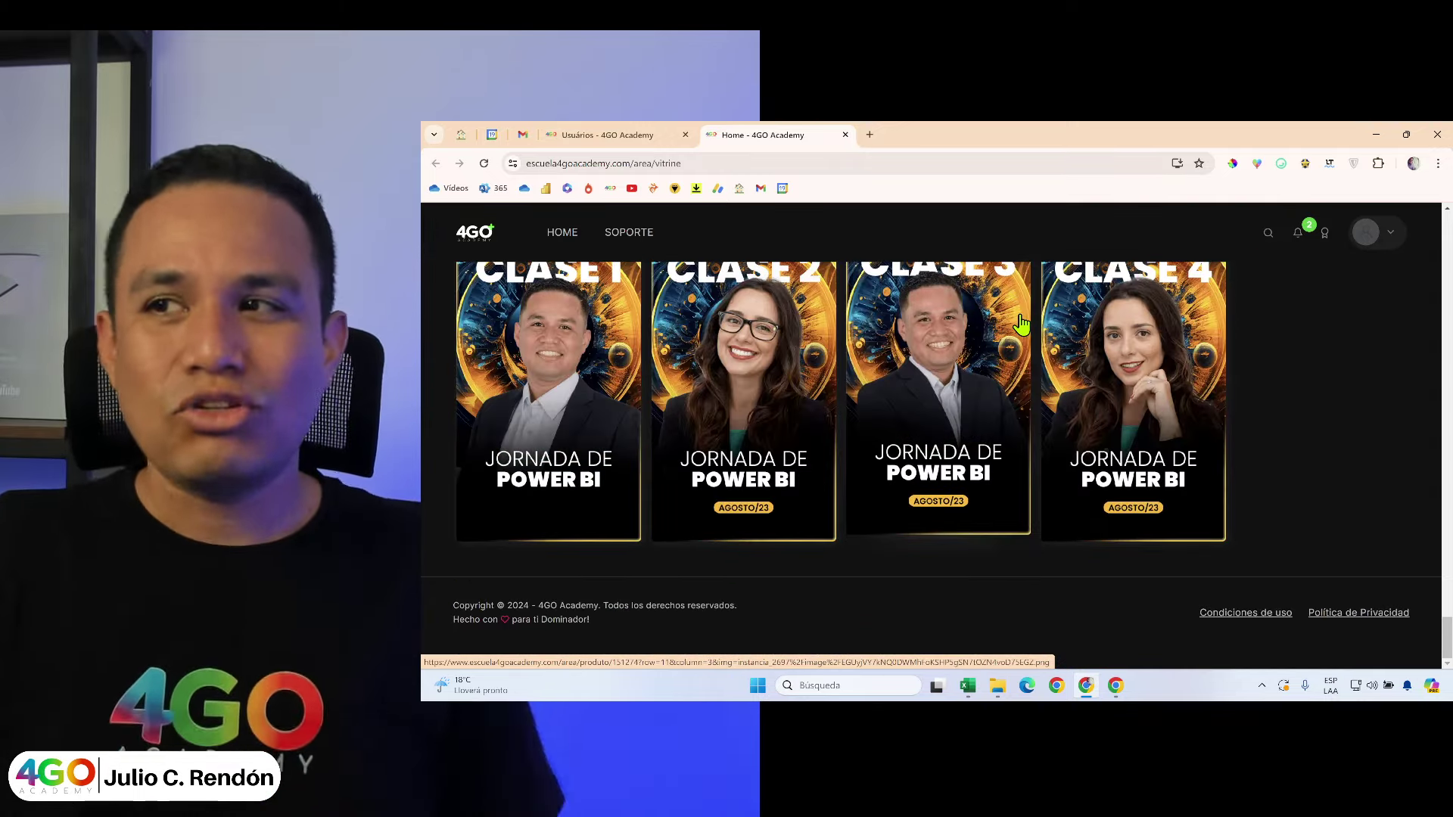